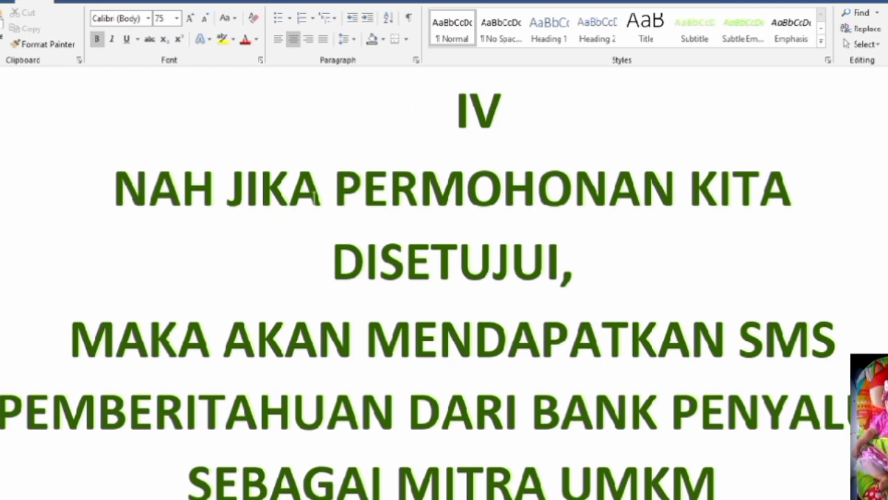
Step: Switch to the open Word document whose title begins "5 FORMULIR"
{"action": "left_click", "coordinate": [325, 175]}
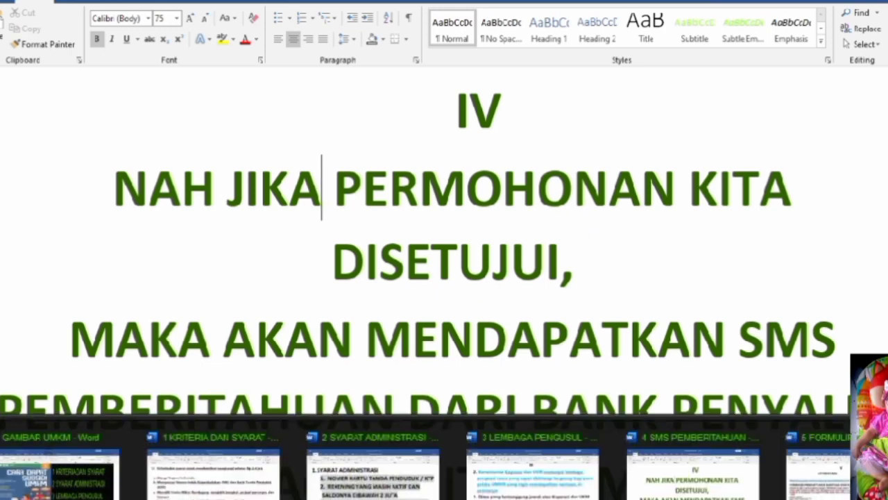
{"action": "mouse_move", "coordinate": [445, 499]}
{"action": "left_click", "coordinate": [819, 476]}
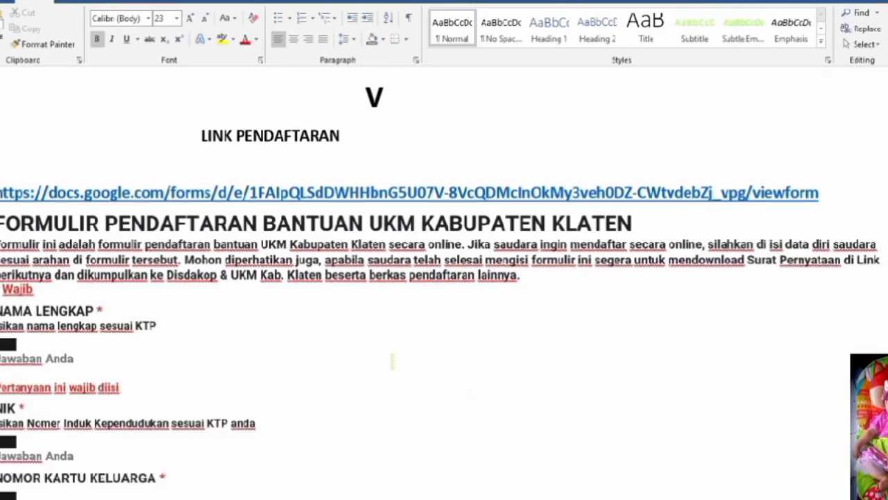
Step: Read the registration link and the introduction of the FORMULIR PENDAFTARAN BANTUAN UKM KABUPATEN KLATEN document
{"action": "scroll", "coordinate": [393, 361], "scroll_direction": "down", "scroll_amount": 1}
{"action": "scroll", "coordinate": [393, 361], "scroll_direction": "down", "scroll_amount": 1}
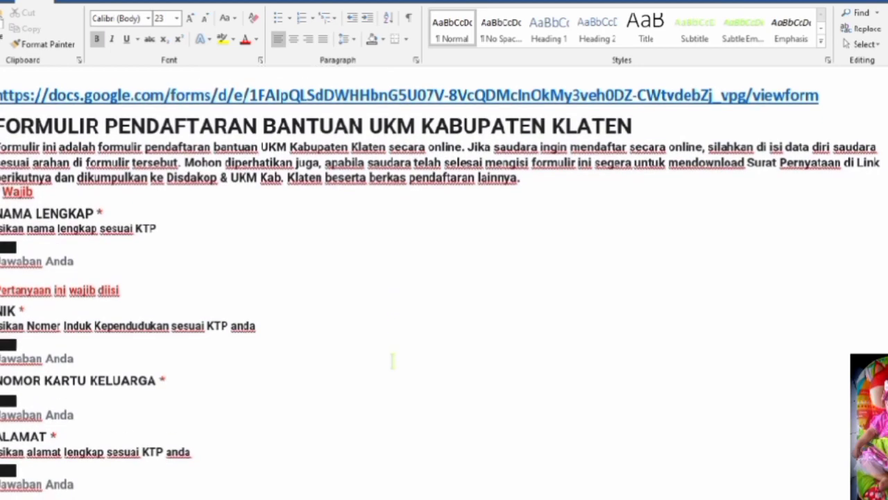
{"action": "scroll", "coordinate": [392, 361], "scroll_direction": "up", "scroll_amount": 1}
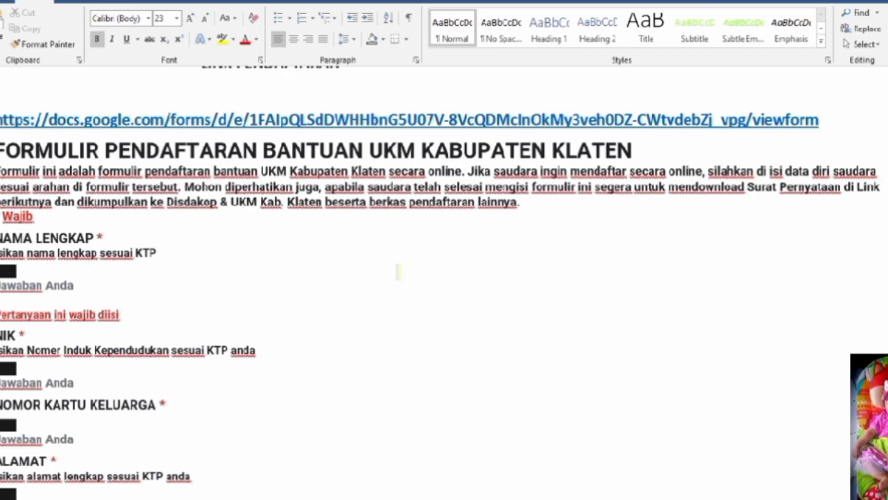
{"action": "scroll", "coordinate": [383, 285], "scroll_direction": "down", "scroll_amount": 1}
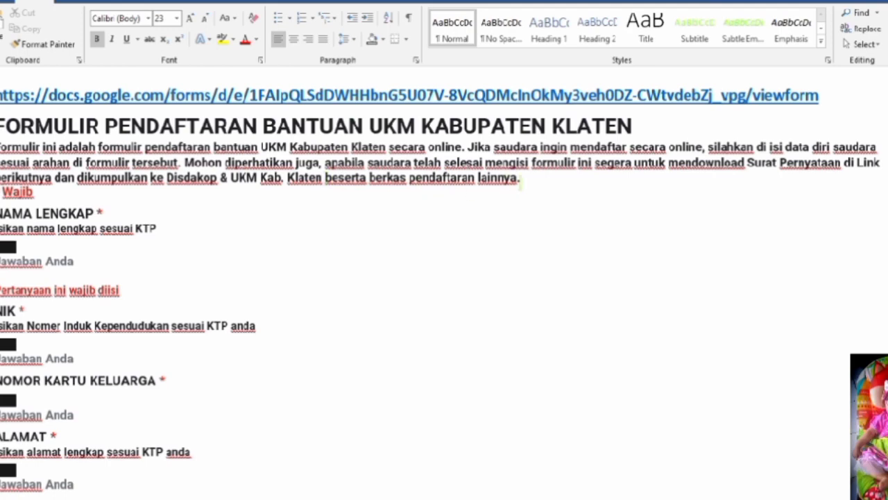
{"action": "scroll", "coordinate": [486, 186], "scroll_direction": "down", "scroll_amount": 1}
{"action": "scroll", "coordinate": [430, 189], "scroll_direction": "up", "scroll_amount": 1}
{"action": "scroll", "coordinate": [298, 208], "scroll_direction": "up", "scroll_amount": 1}
{"action": "scroll", "coordinate": [250, 251], "scroll_direction": "down", "scroll_amount": 1}
{"action": "scroll", "coordinate": [261, 206], "scroll_direction": "down", "scroll_amount": 1}
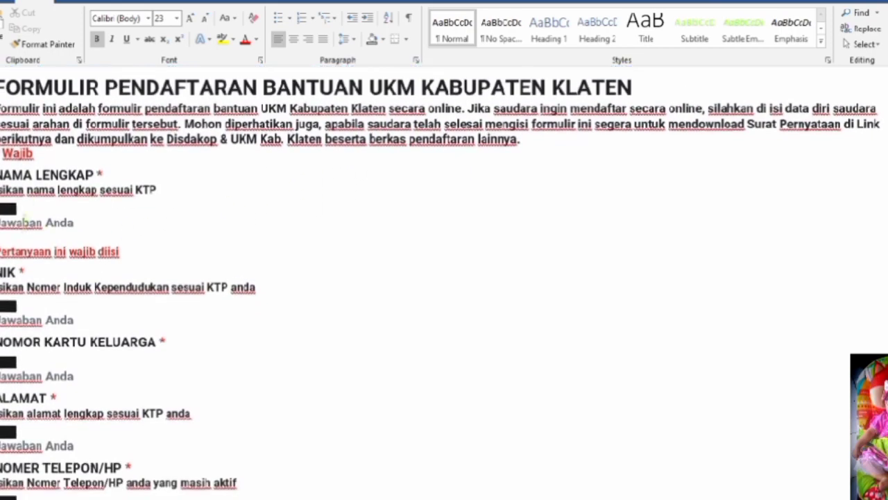
{"action": "scroll", "coordinate": [20, 221], "scroll_direction": "down", "scroll_amount": 1}
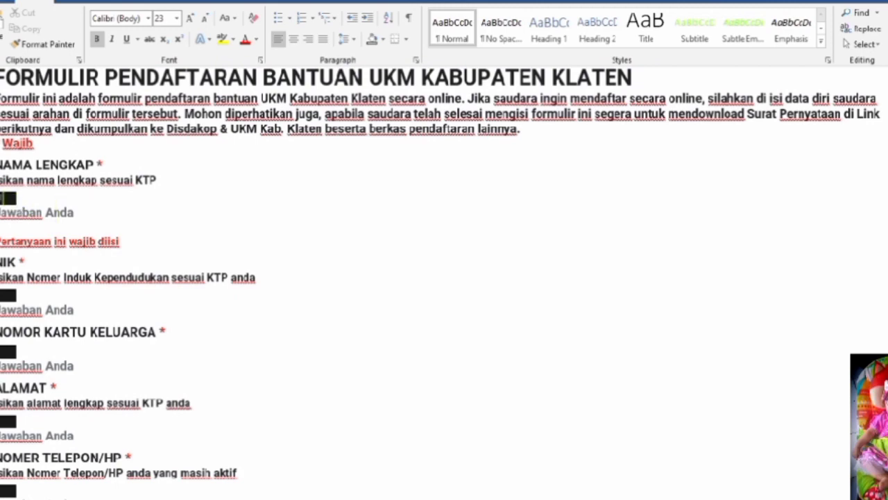
Step: Look through the document's list of required form fields, from NAMA LENGKAP down to BIDANG USAHA
{"action": "left_click", "coordinate": [7, 198]}
{"action": "scroll", "coordinate": [10, 201], "scroll_direction": "down", "scroll_amount": 1}
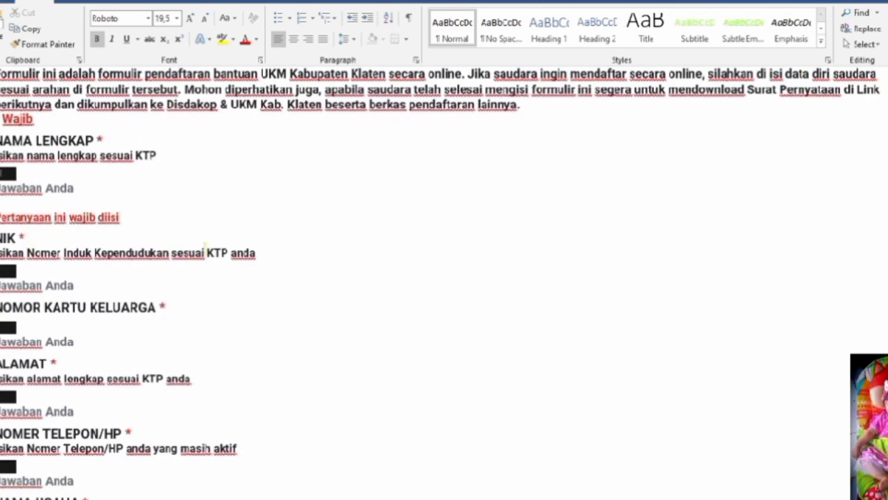
{"action": "scroll", "coordinate": [205, 248], "scroll_direction": "down", "scroll_amount": 1}
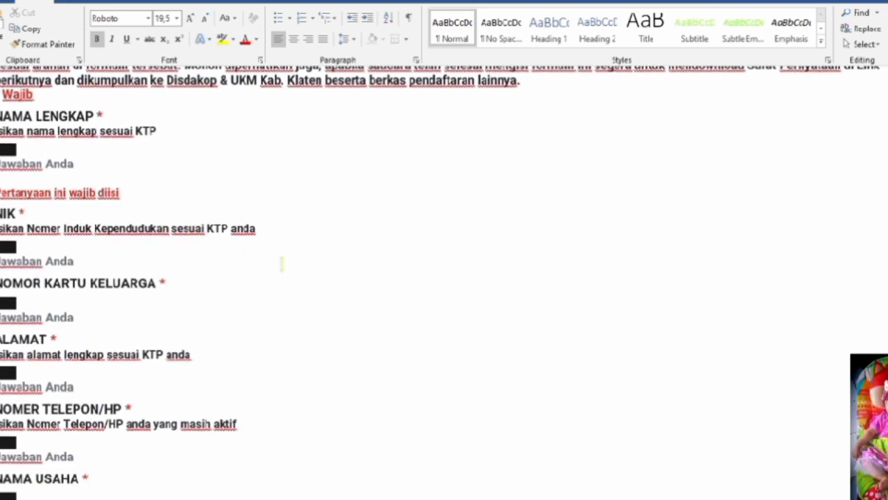
{"action": "scroll", "coordinate": [283, 264], "scroll_direction": "up", "scroll_amount": 2}
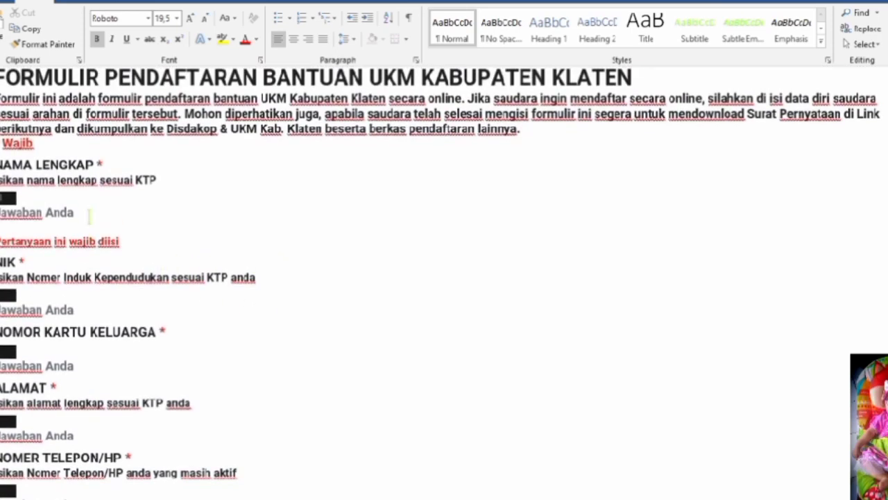
{"action": "scroll", "coordinate": [104, 228], "scroll_direction": "down", "scroll_amount": 4}
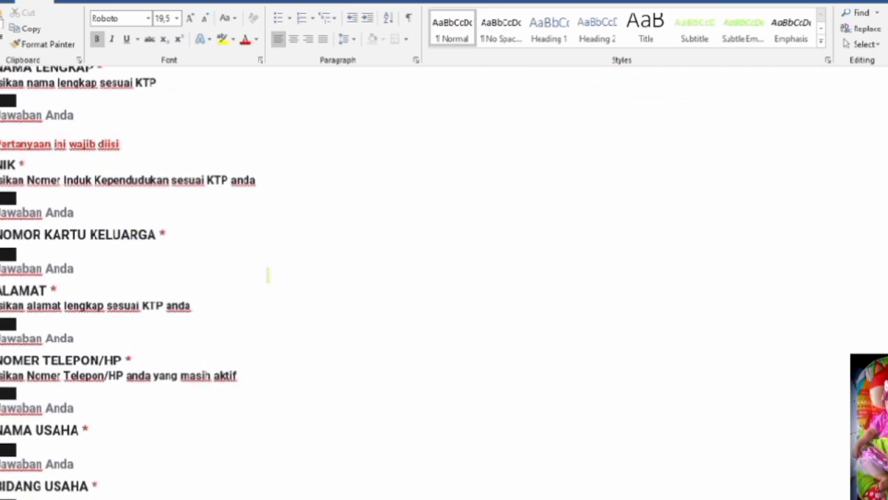
{"action": "scroll", "coordinate": [262, 278], "scroll_direction": "up", "scroll_amount": 1}
{"action": "scroll", "coordinate": [260, 281], "scroll_direction": "down", "scroll_amount": 3}
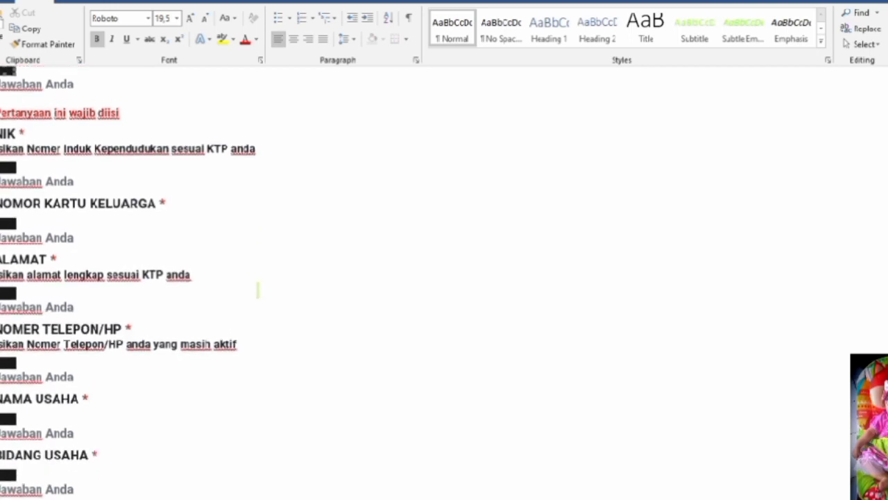
{"action": "scroll", "coordinate": [258, 289], "scroll_direction": "up", "scroll_amount": 2}
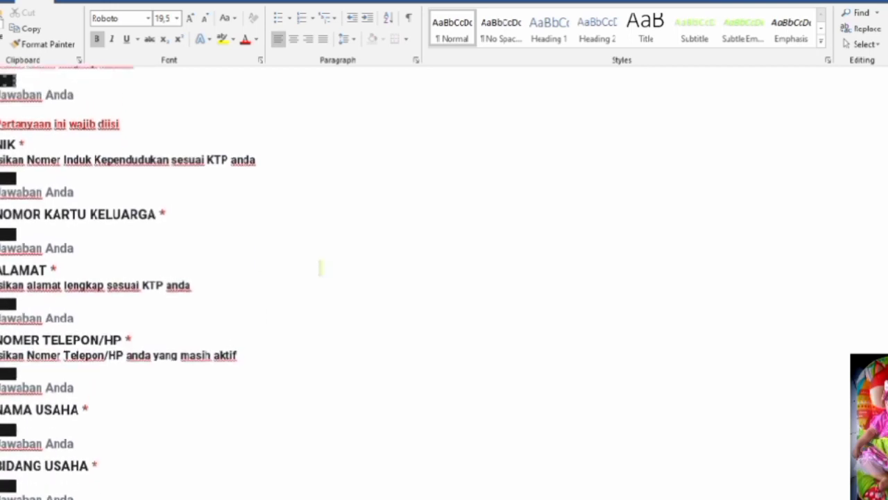
{"action": "scroll", "coordinate": [224, 236], "scroll_direction": "up", "scroll_amount": 3}
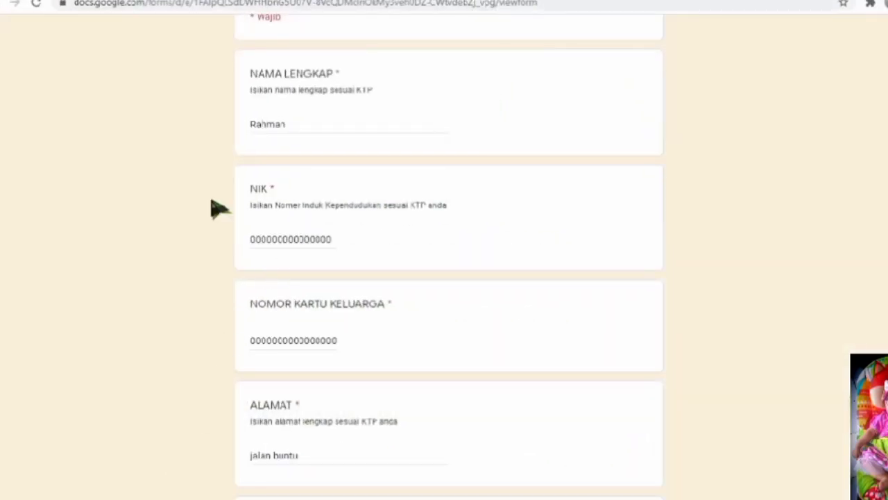
Step: Examine the online form's web address, heading, introduction and the "* Wajib" required-field note
{"action": "scroll", "coordinate": [219, 209], "scroll_direction": "up", "scroll_amount": 4}
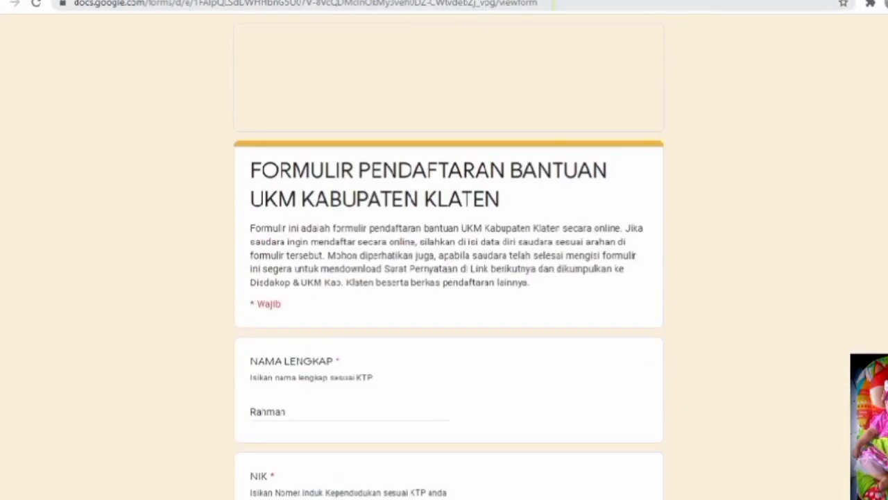
{"action": "left_click", "coordinate": [460, 3]}
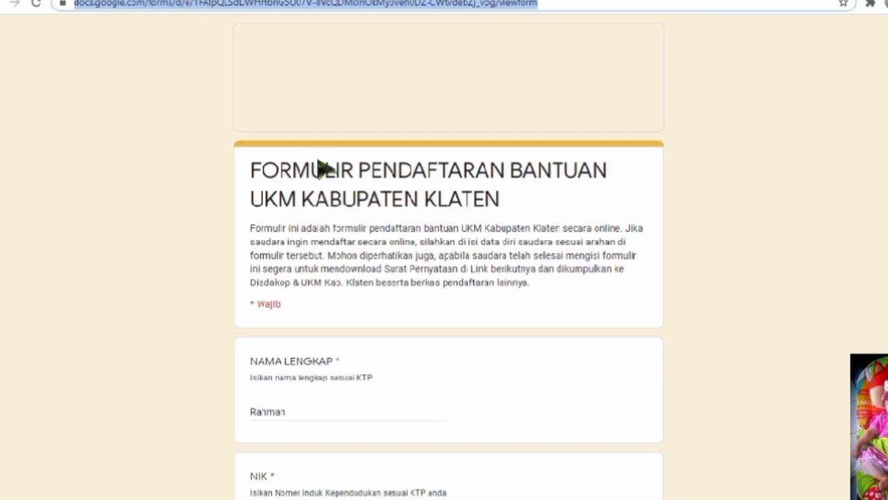
{"action": "scroll", "coordinate": [326, 194], "scroll_direction": "down", "scroll_amount": 2}
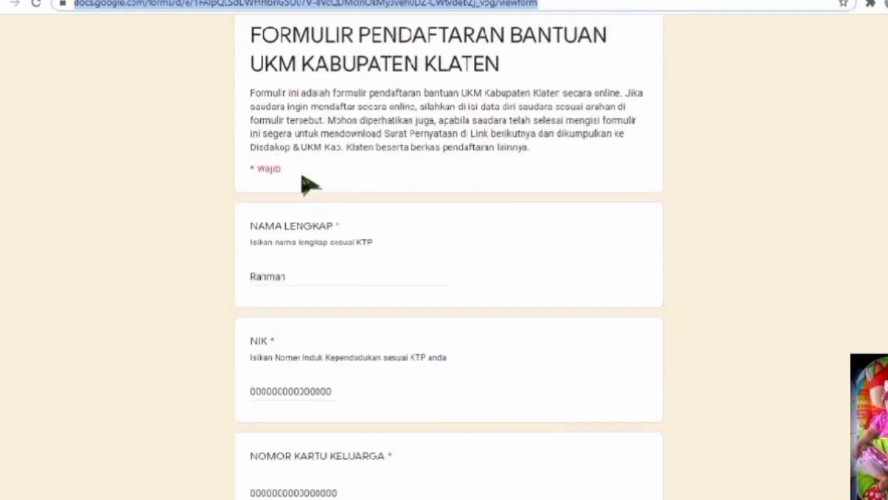
{"action": "left_click", "coordinate": [311, 278]}
{"action": "scroll", "coordinate": [725, 182], "scroll_direction": "up", "scroll_amount": 2}
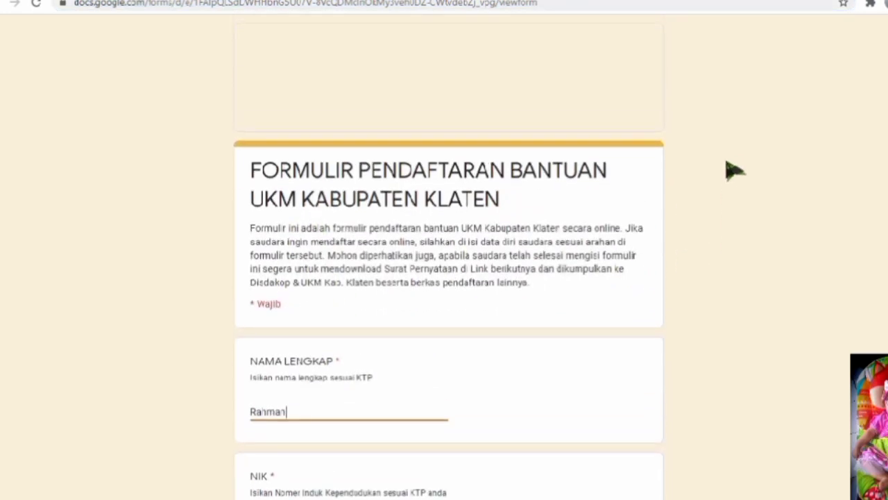
{"action": "scroll", "coordinate": [169, 163], "scroll_direction": "down", "scroll_amount": 2}
{"action": "left_click", "coordinate": [151, 177]}
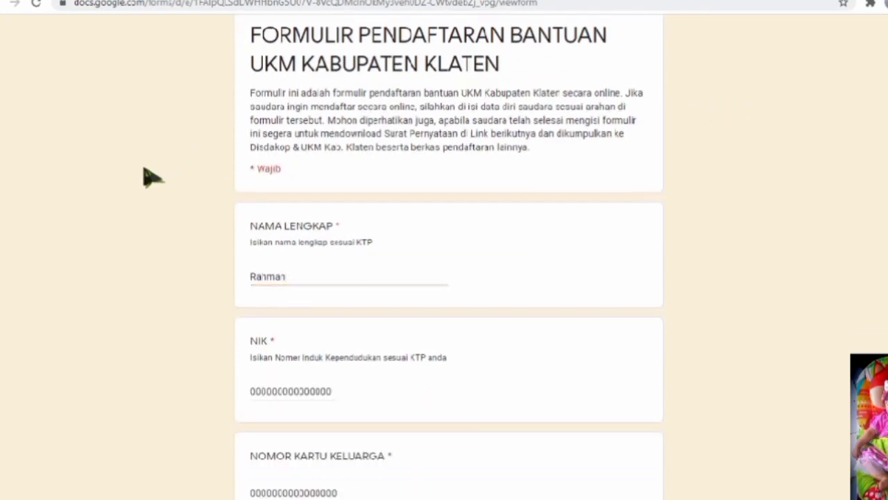
{"action": "triple_click", "coordinate": [264, 175]}
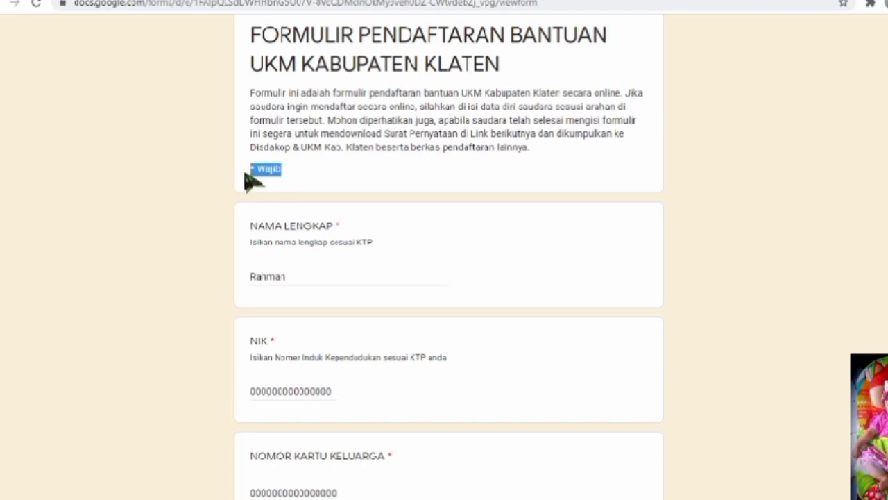
{"action": "left_click", "coordinate": [219, 185]}
{"action": "scroll", "coordinate": [288, 186], "scroll_direction": "down", "scroll_amount": 2}
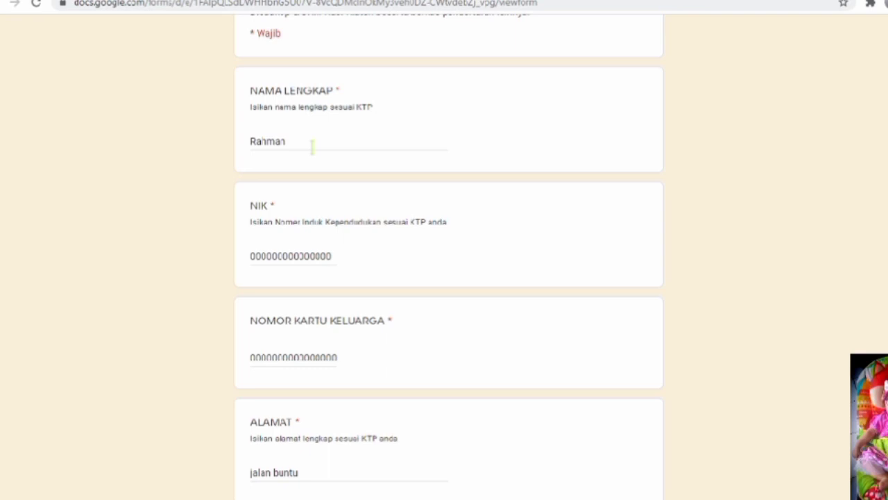
Step: Review the applicant's answers for NAMA LENGKAP, NIK, NOMOR KARTU KELUARGA, ALAMAT and NOMER TELEPON/HP
{"action": "left_click", "coordinate": [317, 142]}
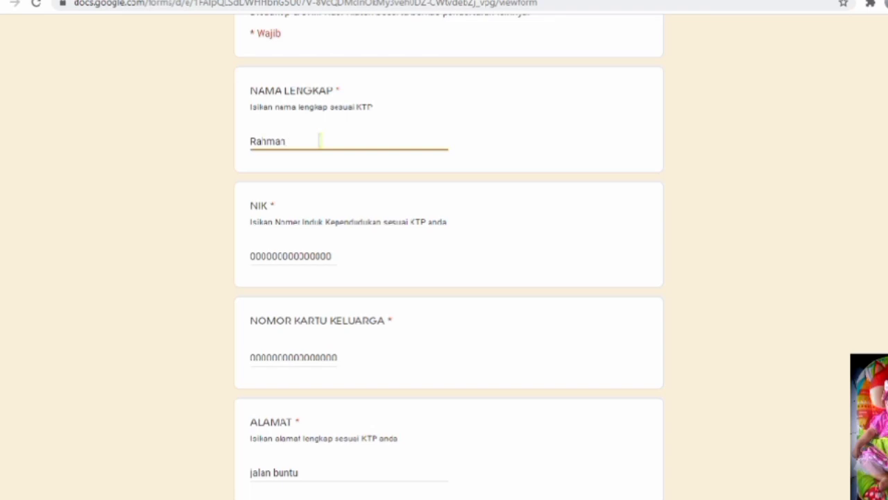
{"action": "scroll", "coordinate": [337, 200], "scroll_direction": "down", "scroll_amount": 1}
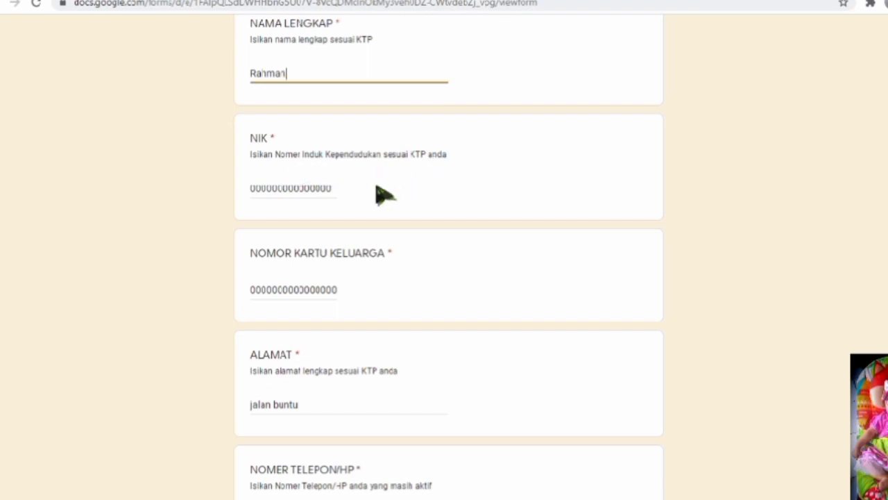
{"action": "left_click_drag", "start_coordinate": [333, 188], "coordinate": [252, 188]}
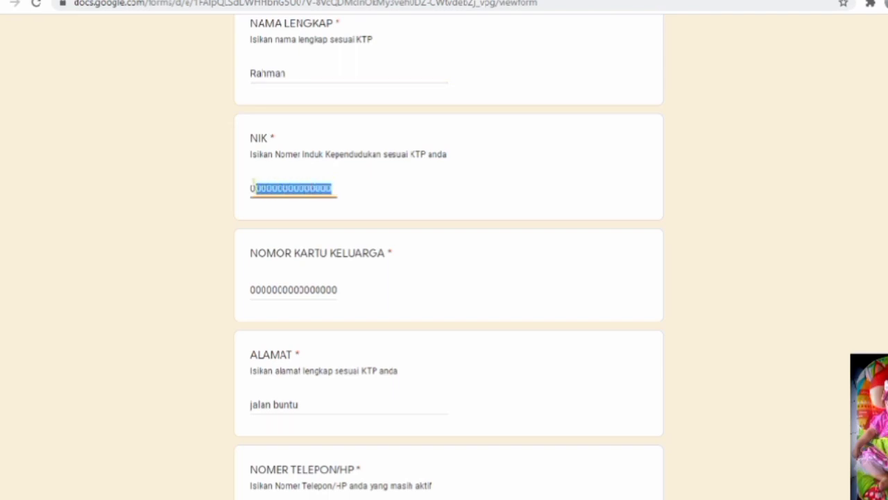
{"action": "left_click", "coordinate": [329, 188]}
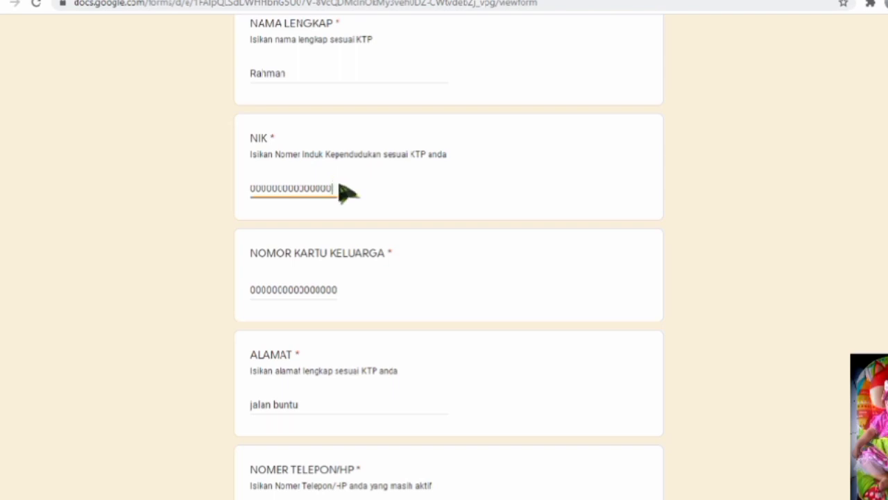
{"action": "scroll", "coordinate": [347, 192], "scroll_direction": "down", "scroll_amount": 1}
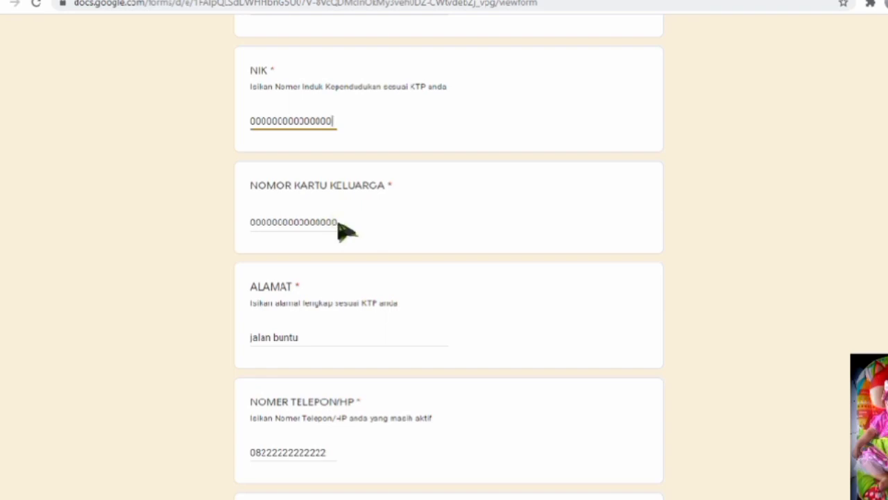
{"action": "left_click", "coordinate": [290, 222]}
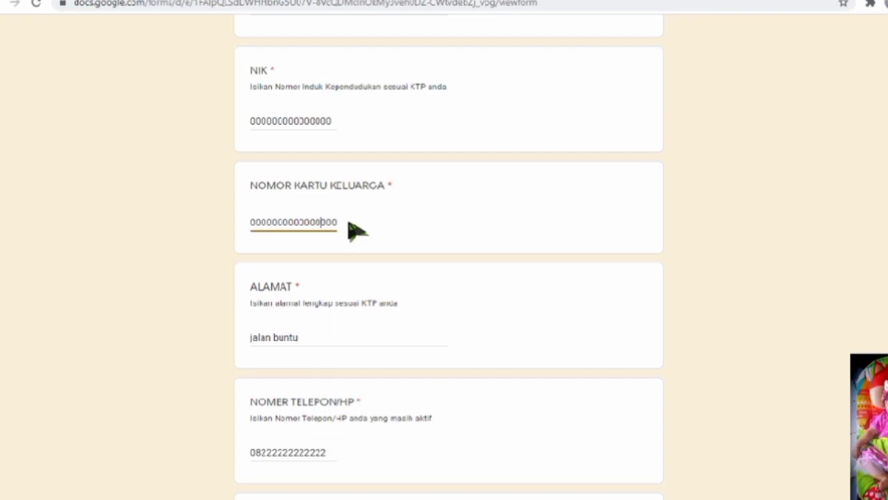
{"action": "scroll", "coordinate": [350, 229], "scroll_direction": "down", "scroll_amount": 2}
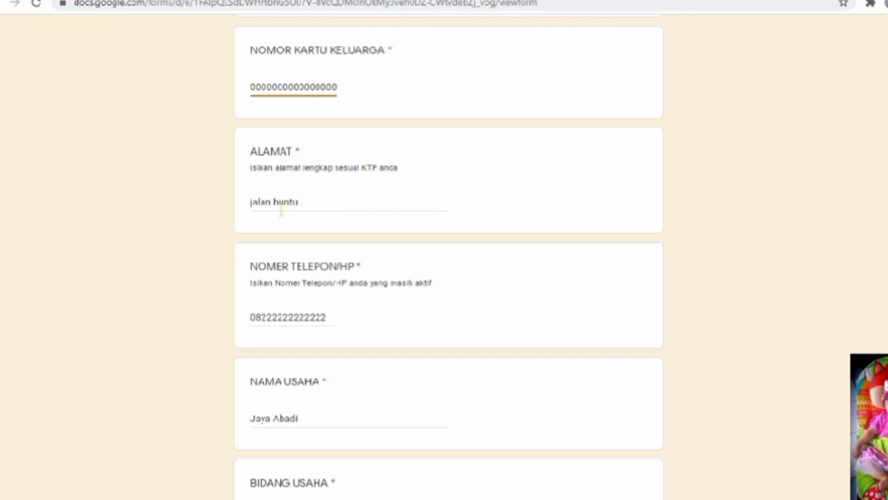
{"action": "left_click", "coordinate": [251, 201]}
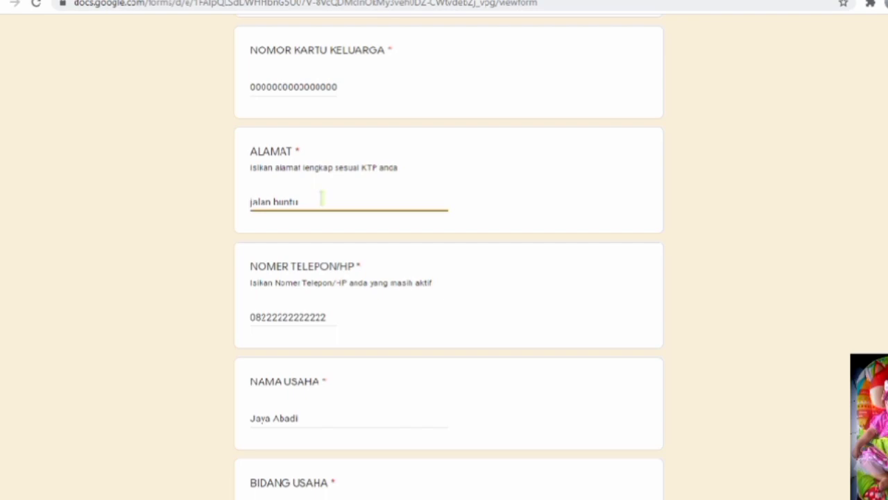
{"action": "key", "text": "End"}
{"action": "scroll", "coordinate": [330, 315], "scroll_direction": "down", "scroll_amount": 1}
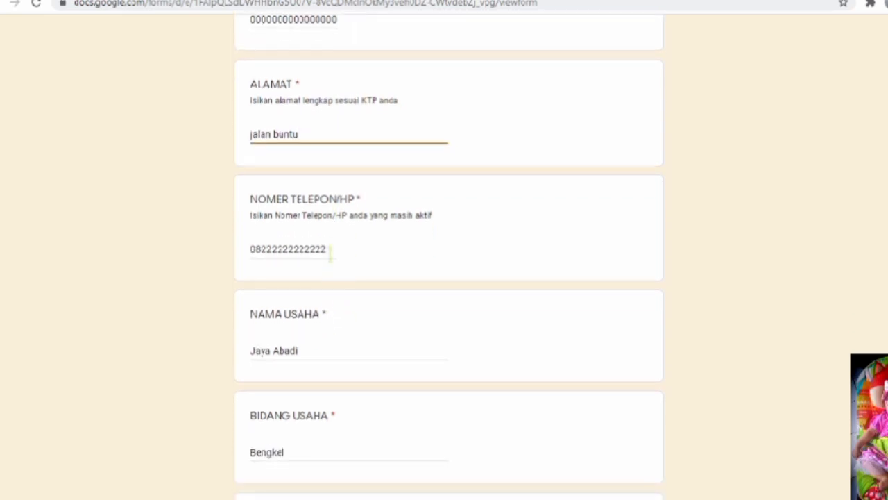
{"action": "left_click", "coordinate": [328, 251]}
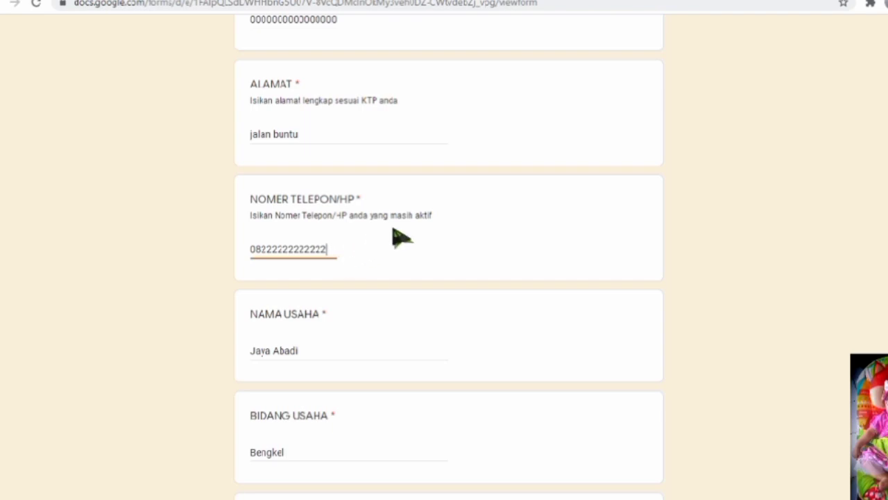
Step: Review the business answers in the NAMA USAHA and BIDANG USAHA fields
{"action": "scroll", "coordinate": [387, 248], "scroll_direction": "down", "scroll_amount": 3}
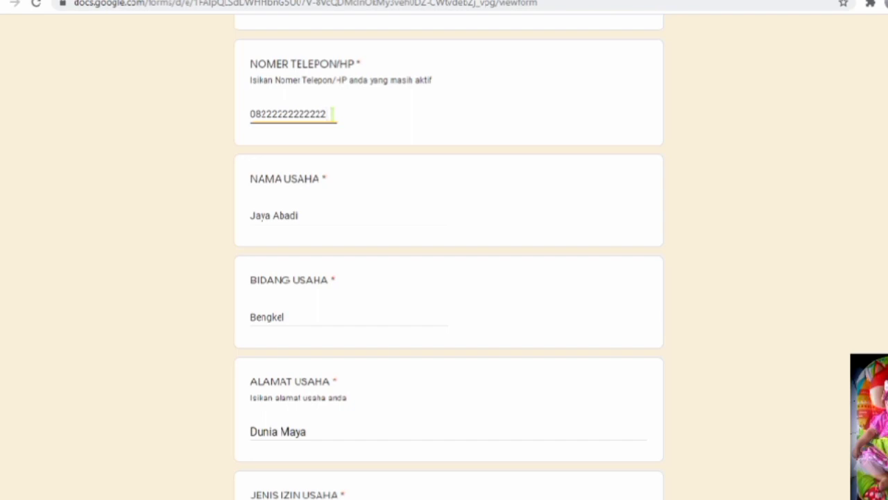
{"action": "left_click", "coordinate": [323, 211]}
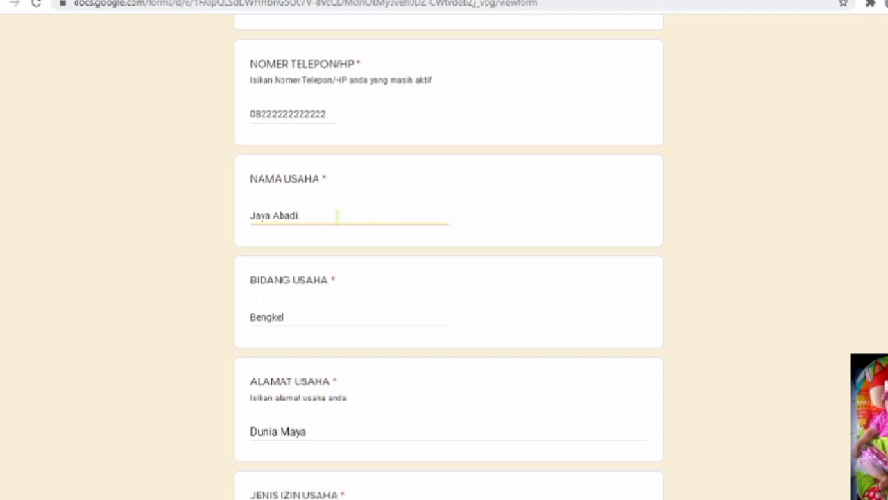
{"action": "scroll", "coordinate": [337, 217], "scroll_direction": "down", "scroll_amount": 2}
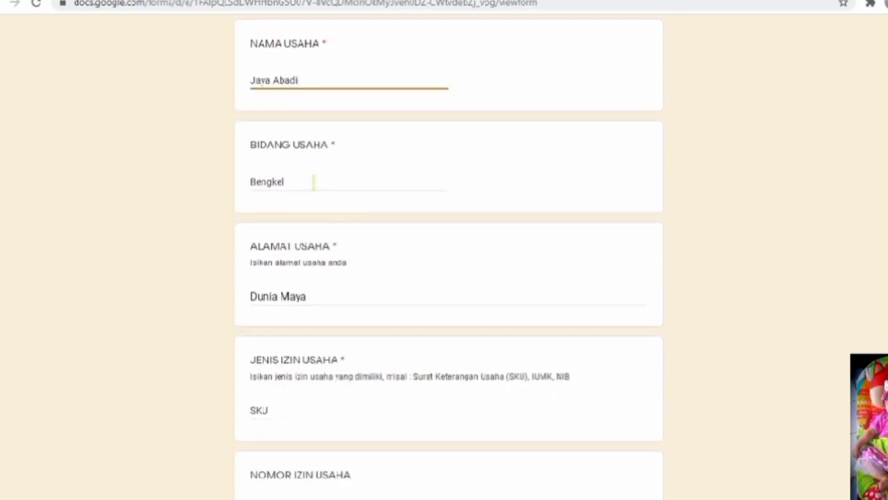
{"action": "left_click", "coordinate": [305, 183]}
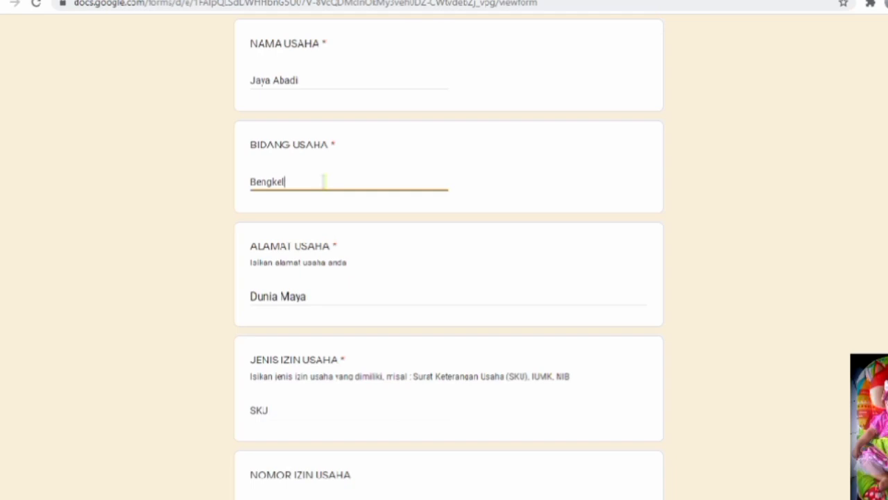
Step: Review the business answers in the ALAMAT USAHA, JENIS IZIN USAHA and NOMOR IZIN USAHA fields
{"action": "scroll", "coordinate": [305, 248], "scroll_direction": "down", "scroll_amount": 3}
{"action": "left_click", "coordinate": [331, 93]}
{"action": "scroll", "coordinate": [347, 111], "scroll_direction": "up", "scroll_amount": 1}
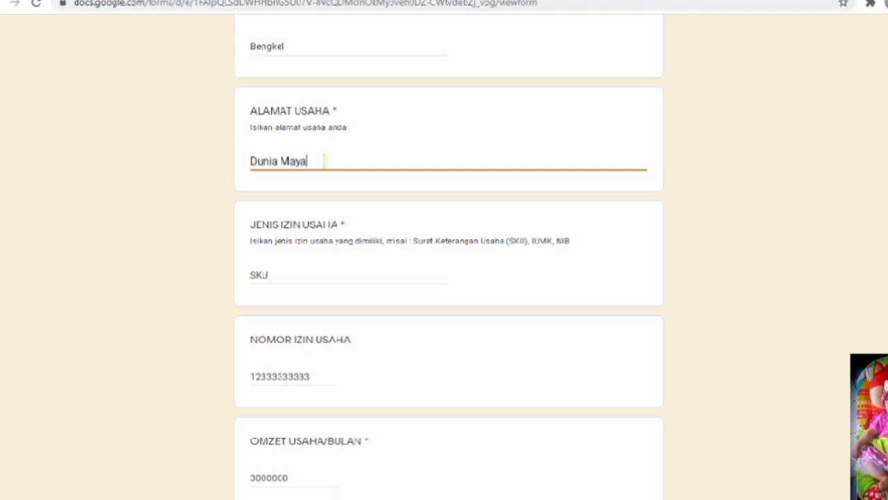
{"action": "left_click", "coordinate": [325, 272]}
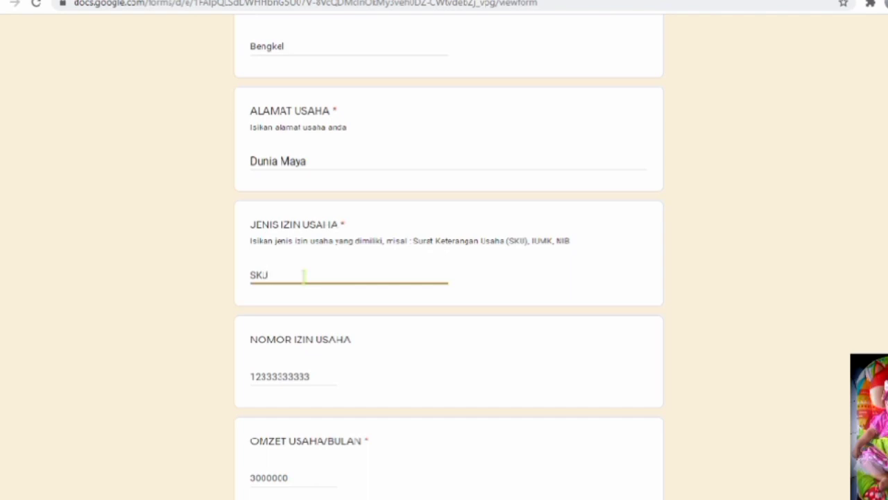
{"action": "scroll", "coordinate": [313, 301], "scroll_direction": "down", "scroll_amount": 2}
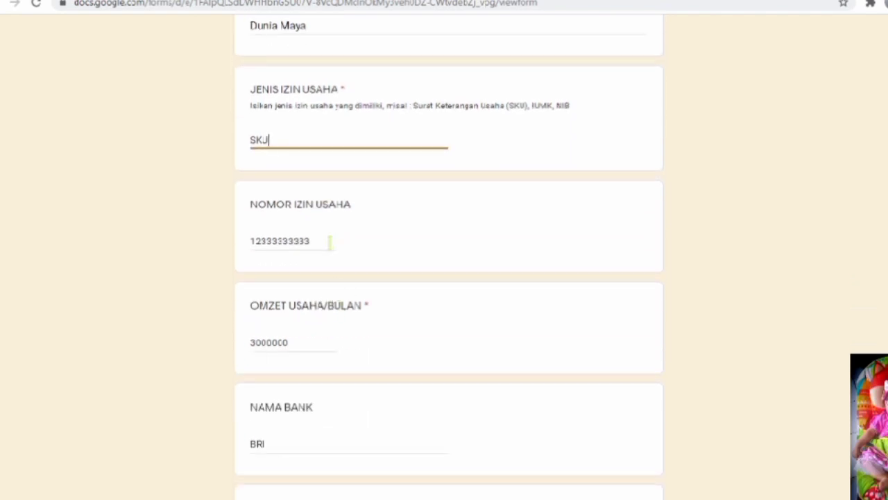
{"action": "left_click", "coordinate": [330, 242]}
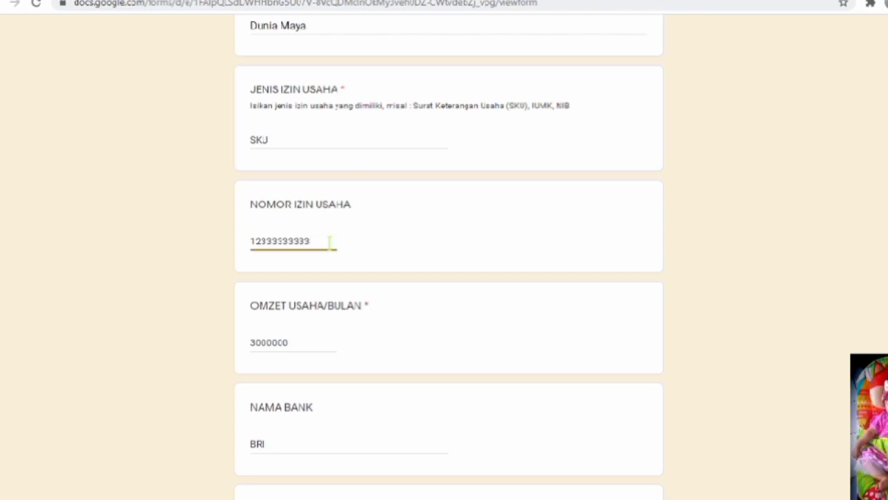
Step: Review the answers for OMZET USAHA/BULAN, NAMA BANK, NOMER REKENING BANK and PINJAMAN BANK
{"action": "scroll", "coordinate": [329, 242], "scroll_direction": "down", "scroll_amount": 1}
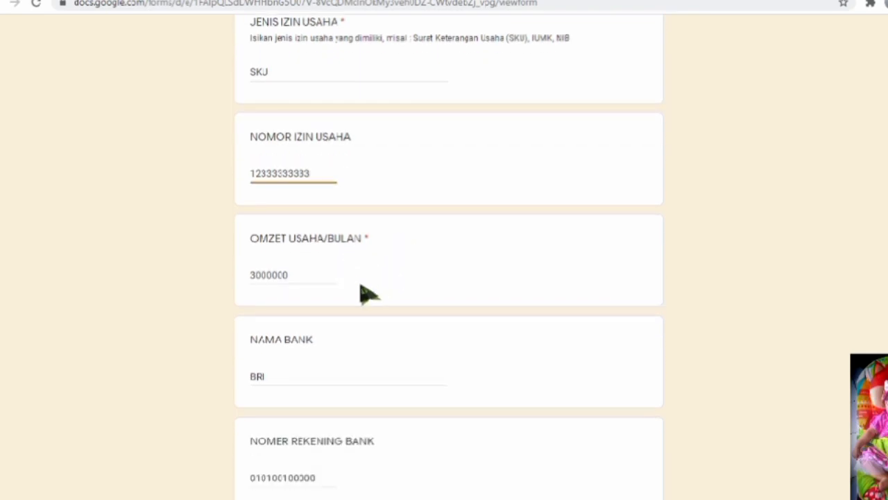
{"action": "left_click", "coordinate": [313, 273]}
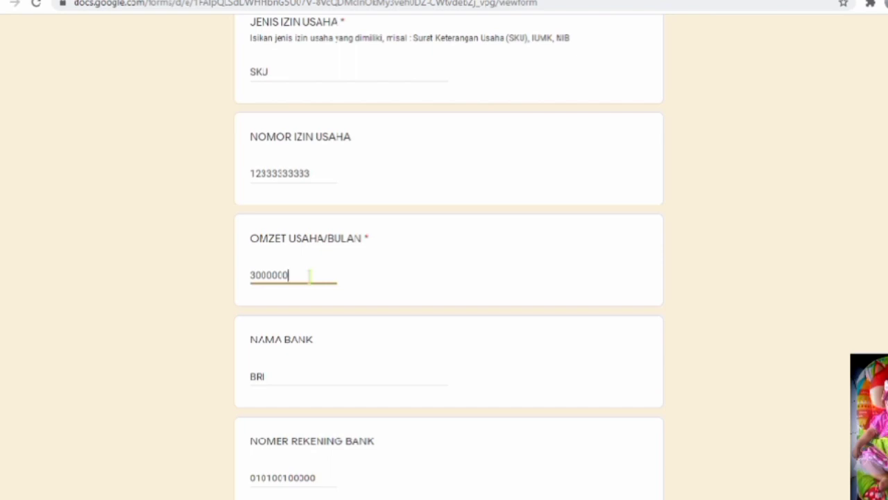
{"action": "scroll", "coordinate": [324, 291], "scroll_direction": "down", "scroll_amount": 2}
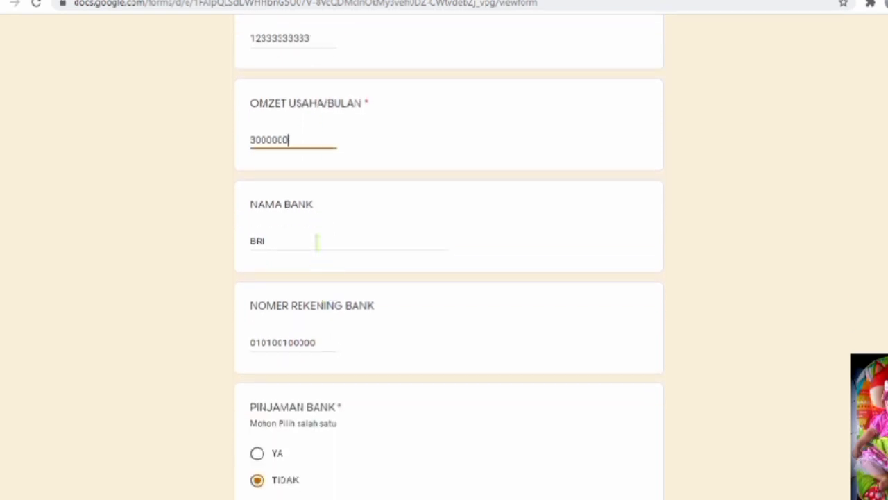
{"action": "left_click", "coordinate": [320, 242]}
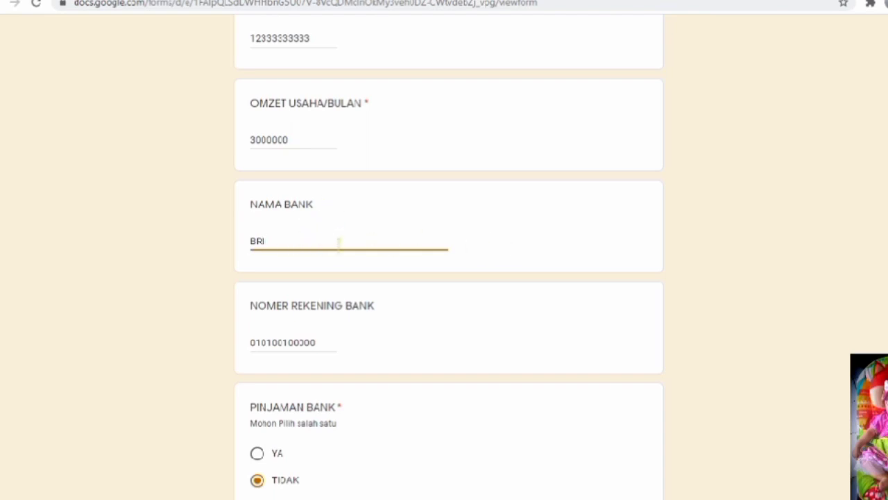
{"action": "scroll", "coordinate": [403, 281], "scroll_direction": "down", "scroll_amount": 1}
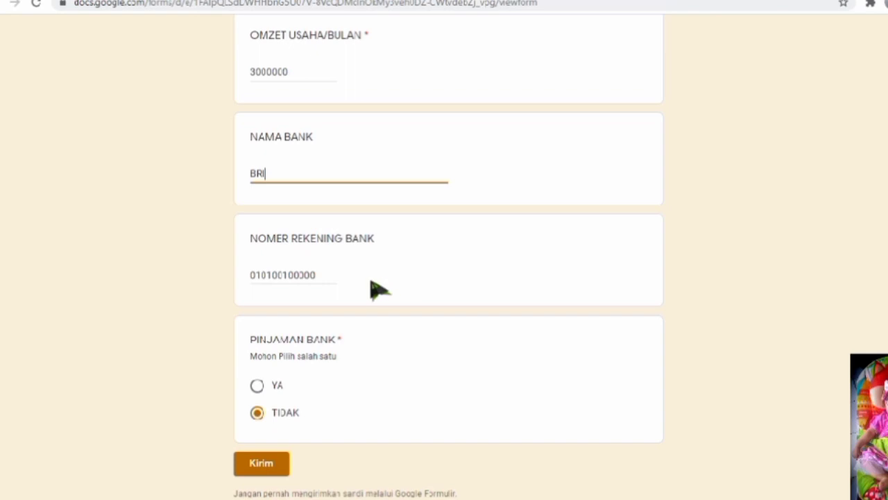
{"action": "left_click", "coordinate": [330, 276]}
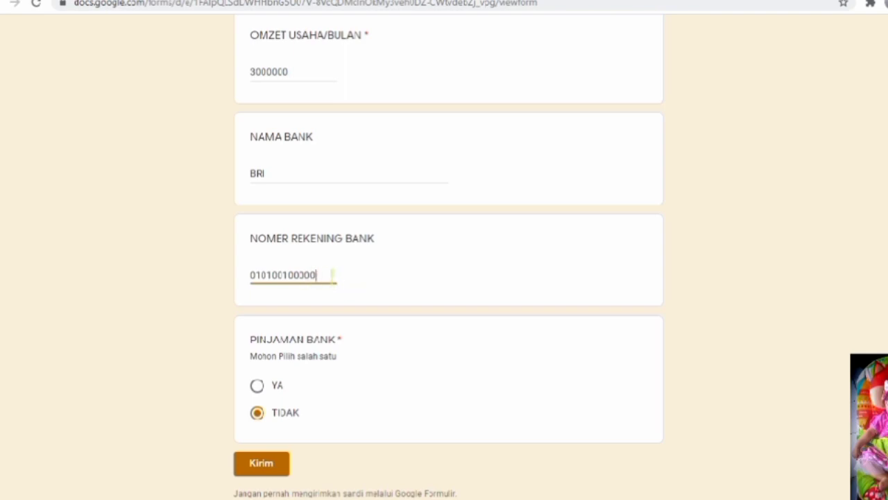
{"action": "left_click", "coordinate": [301, 171]}
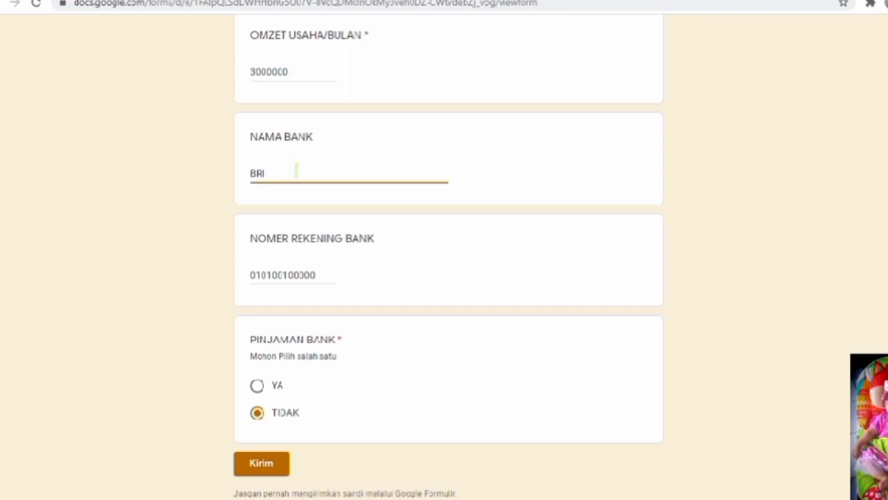
{"action": "left_click", "coordinate": [328, 275]}
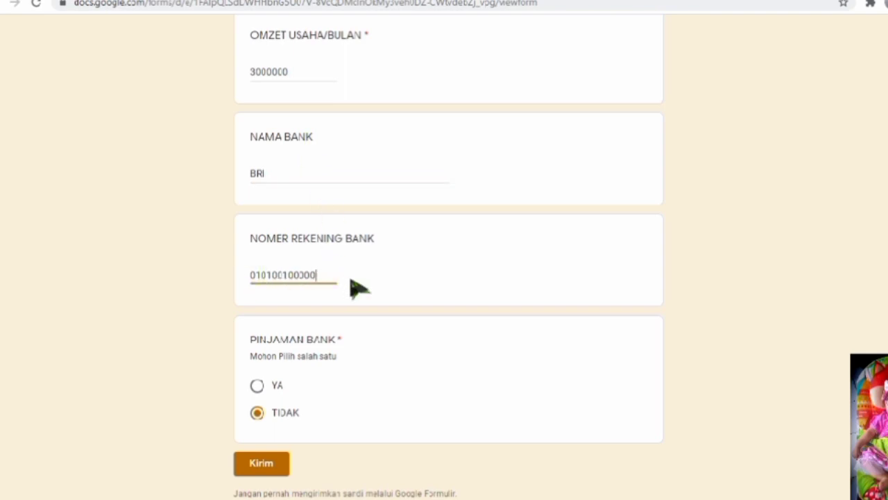
{"action": "scroll", "coordinate": [379, 291], "scroll_direction": "down", "scroll_amount": 1}
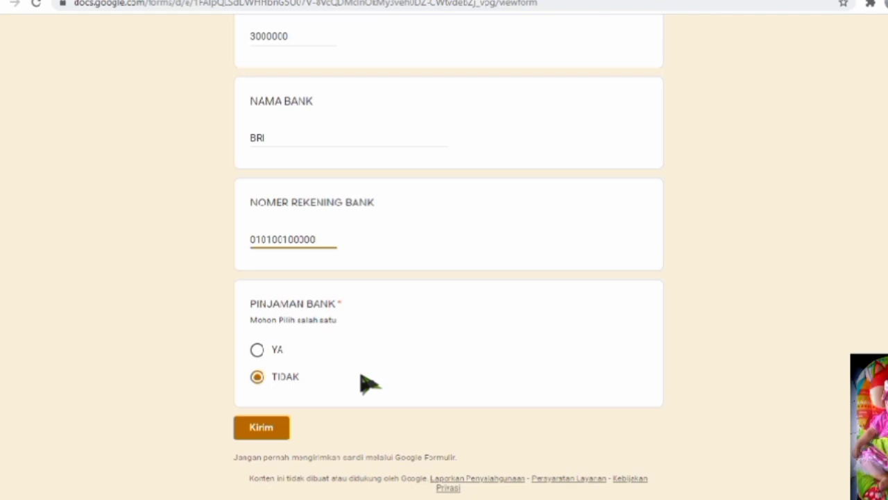
Step: Return to the form's beginning and recheck the applicant's answers from NAMA LENGKAP to NOMER TELEPON/HP
{"action": "scroll", "coordinate": [365, 382], "scroll_direction": "up", "scroll_amount": 15}
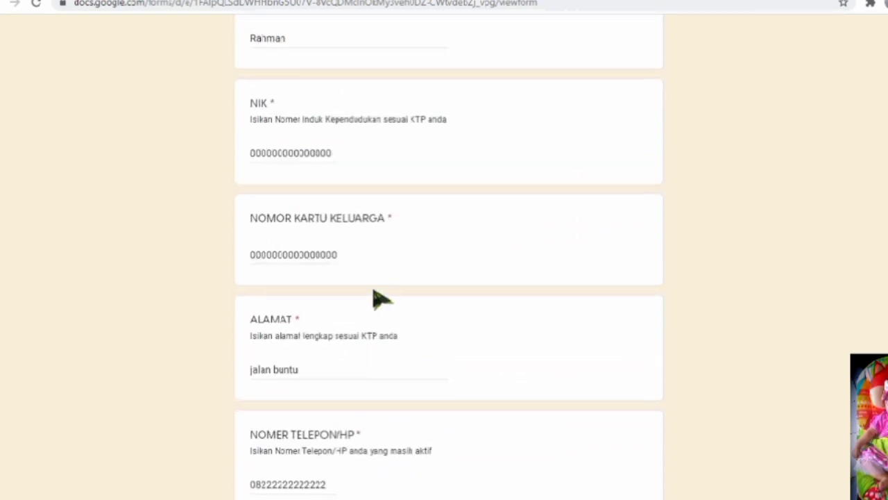
{"action": "scroll", "coordinate": [389, 278], "scroll_direction": "up", "scroll_amount": 5}
{"action": "scroll", "coordinate": [401, 240], "scroll_direction": "down", "scroll_amount": 2}
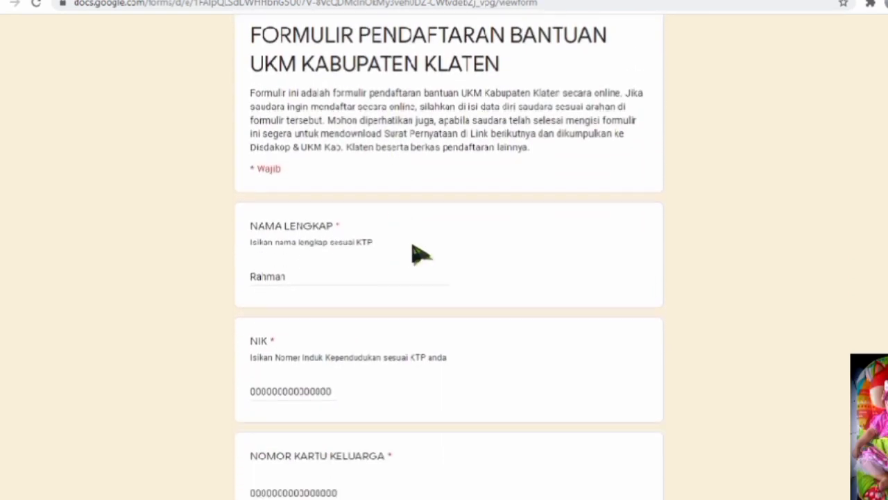
{"action": "left_click", "coordinate": [366, 275]}
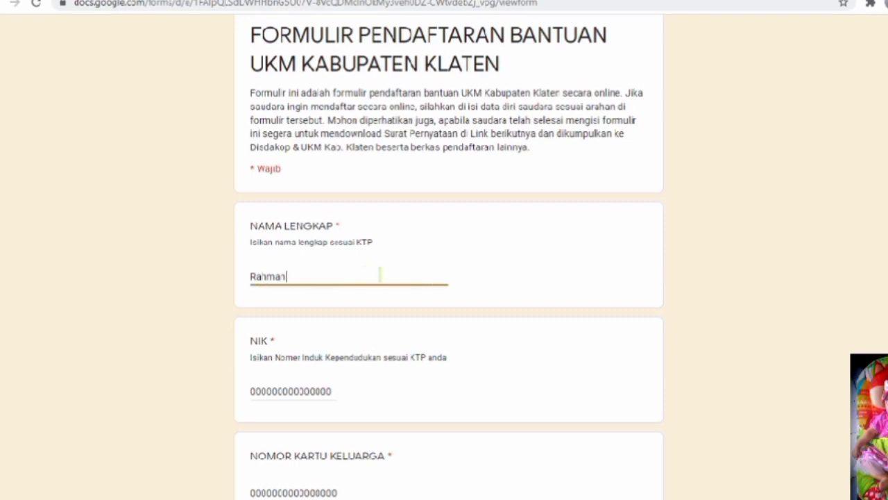
{"action": "scroll", "coordinate": [378, 278], "scroll_direction": "down", "scroll_amount": 2}
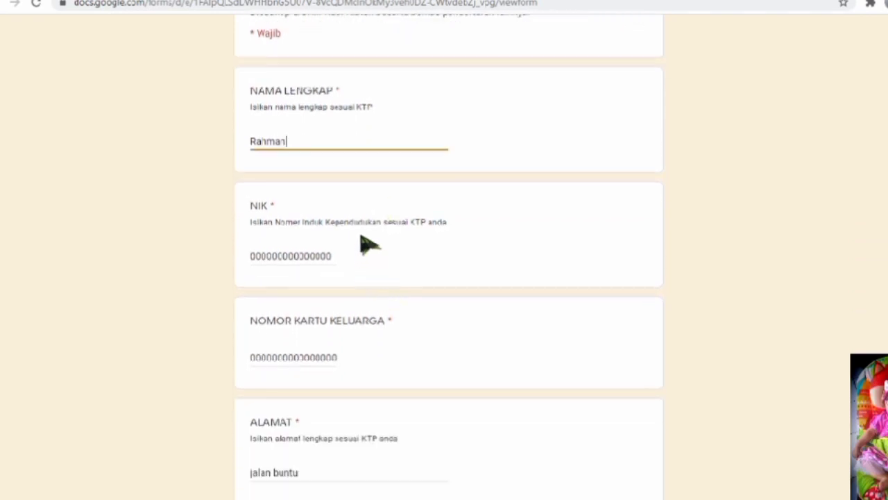
{"action": "scroll", "coordinate": [375, 236], "scroll_direction": "up", "scroll_amount": 2}
{"action": "scroll", "coordinate": [379, 232], "scroll_direction": "down", "scroll_amount": 1}
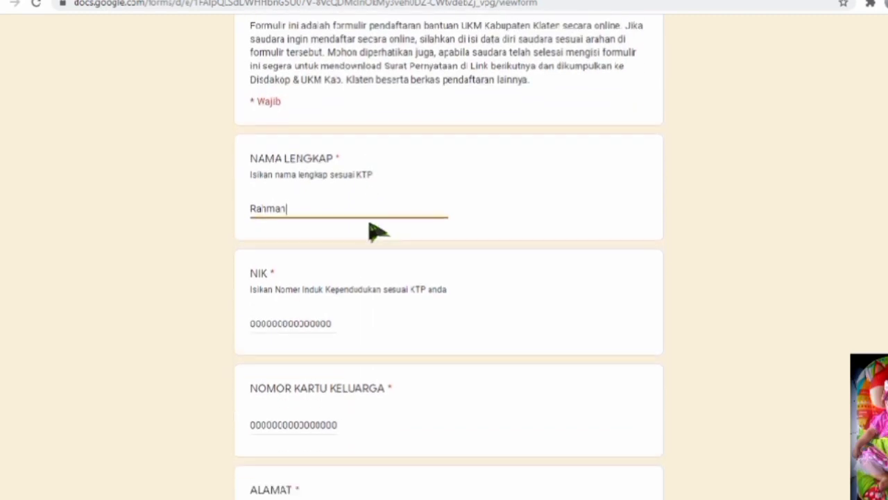
{"action": "scroll", "coordinate": [375, 236], "scroll_direction": "down", "scroll_amount": 2}
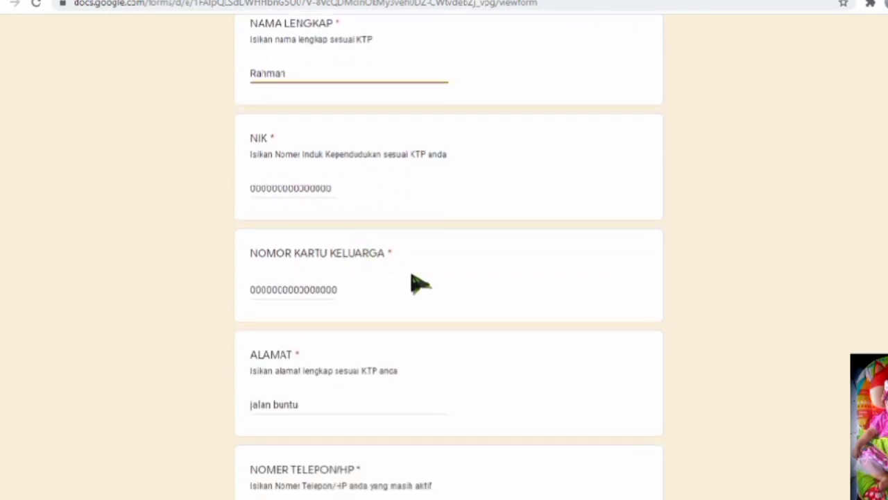
{"action": "scroll", "coordinate": [420, 283], "scroll_direction": "down", "scroll_amount": 2}
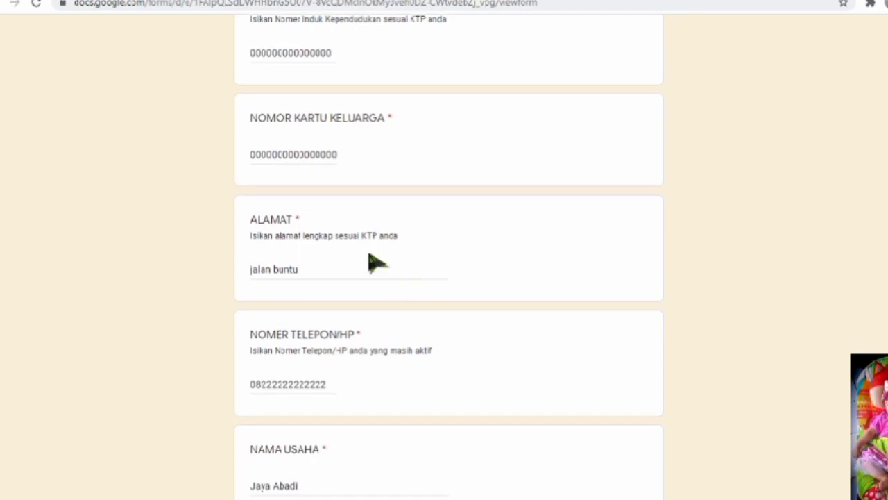
{"action": "scroll", "coordinate": [343, 263], "scroll_direction": "down", "scroll_amount": 2}
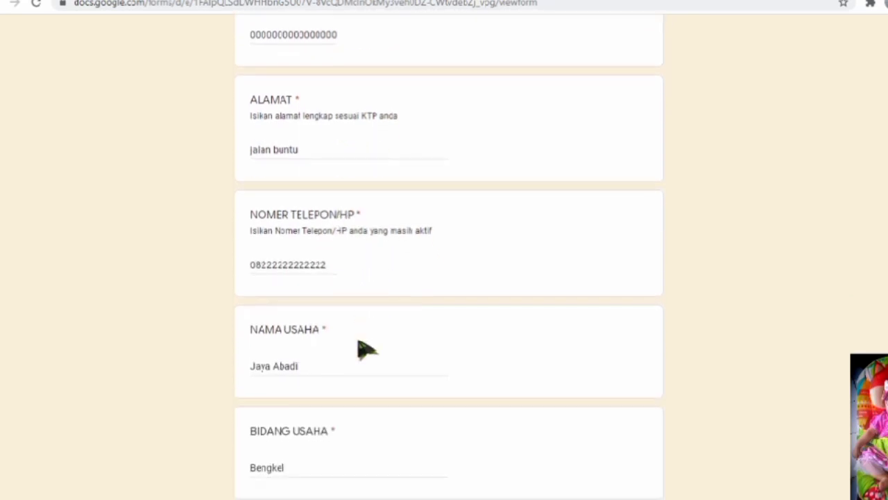
Step: Recheck the business and bank answers from NAMA USAHA through PINJAMAN BANK
{"action": "scroll", "coordinate": [358, 341], "scroll_direction": "down", "scroll_amount": 2}
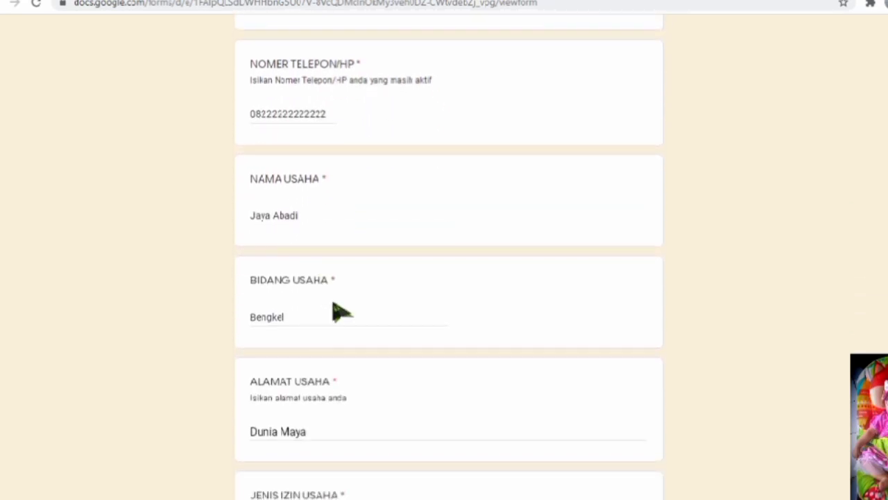
{"action": "scroll", "coordinate": [333, 331], "scroll_direction": "down", "scroll_amount": 2}
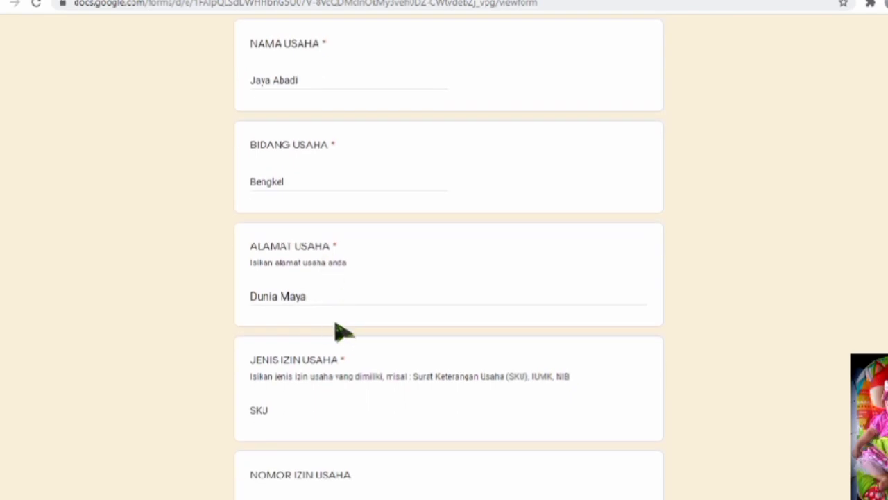
{"action": "scroll", "coordinate": [335, 332], "scroll_direction": "down", "scroll_amount": 1}
{"action": "scroll", "coordinate": [343, 340], "scroll_direction": "down", "scroll_amount": 1}
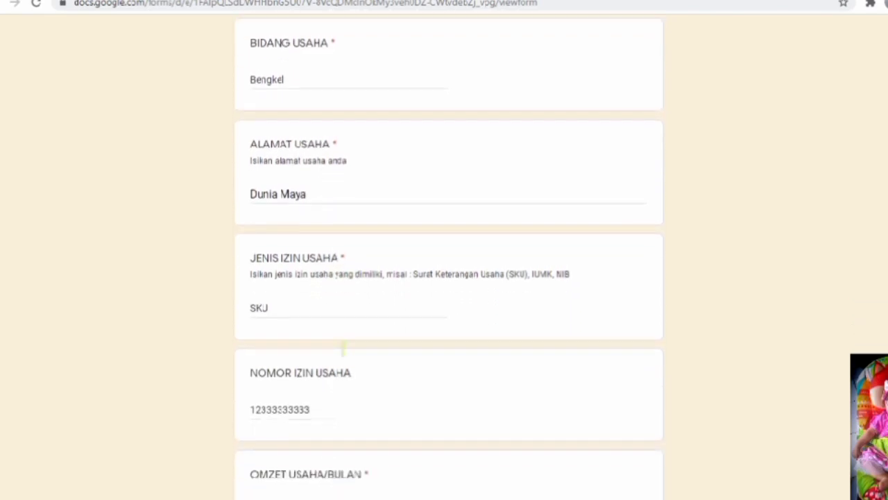
{"action": "scroll", "coordinate": [342, 347], "scroll_direction": "down", "scroll_amount": 1}
{"action": "scroll", "coordinate": [337, 336], "scroll_direction": "down", "scroll_amount": 1}
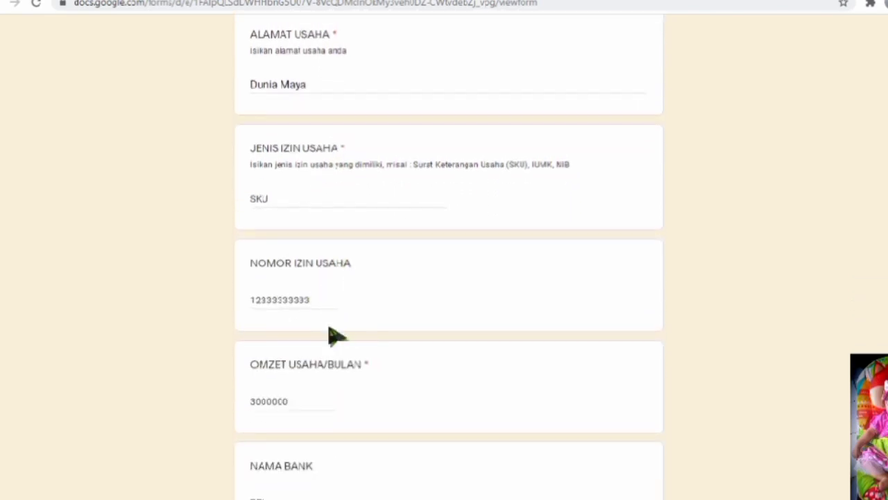
{"action": "scroll", "coordinate": [337, 336], "scroll_direction": "down", "scroll_amount": 2}
{"action": "scroll", "coordinate": [340, 349], "scroll_direction": "down", "scroll_amount": 1}
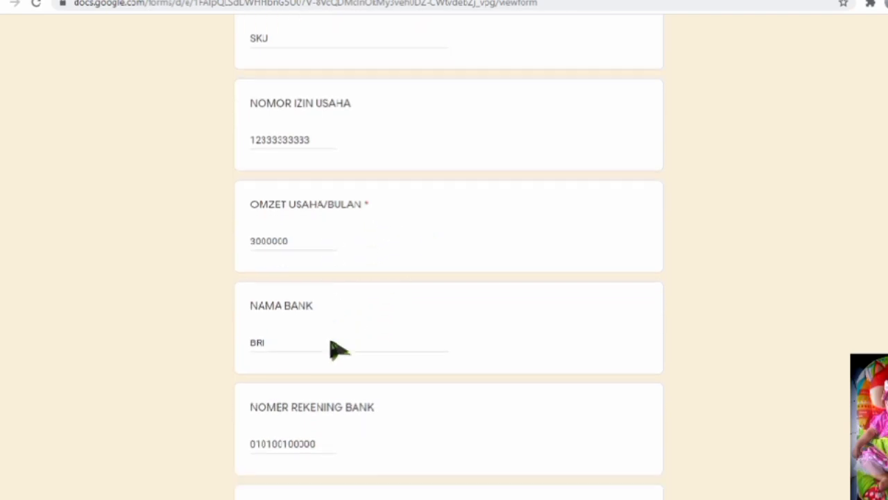
{"action": "scroll", "coordinate": [331, 340], "scroll_direction": "down", "scroll_amount": 2}
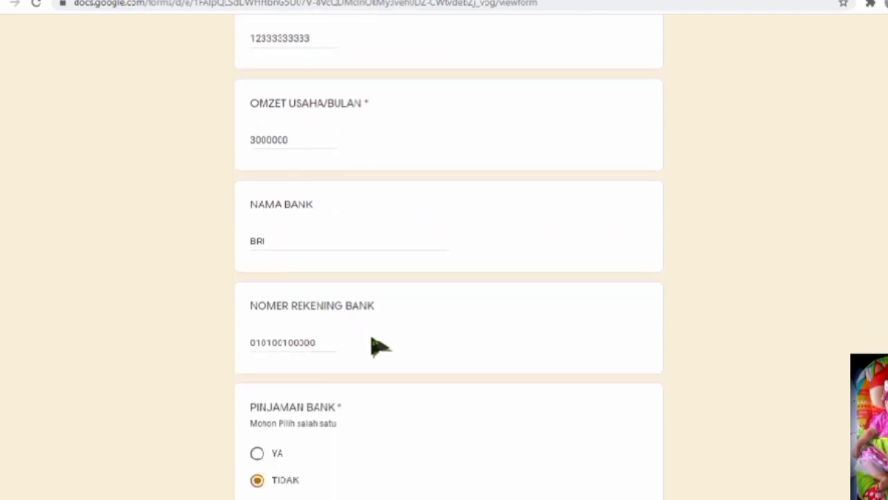
{"action": "scroll", "coordinate": [381, 347], "scroll_direction": "down", "scroll_amount": 1}
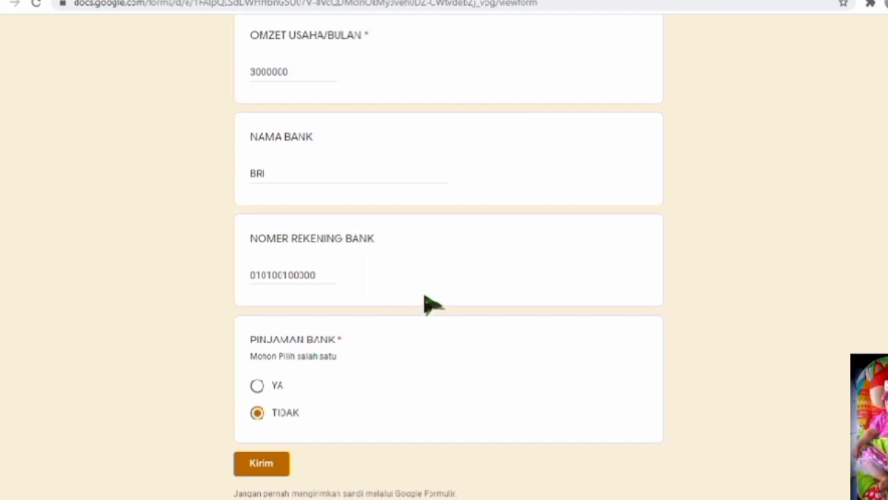
Step: Skim back over the completed form's fields between PINJAMAN BANK and ALAMAT
{"action": "scroll", "coordinate": [569, 263], "scroll_direction": "up", "scroll_amount": 4}
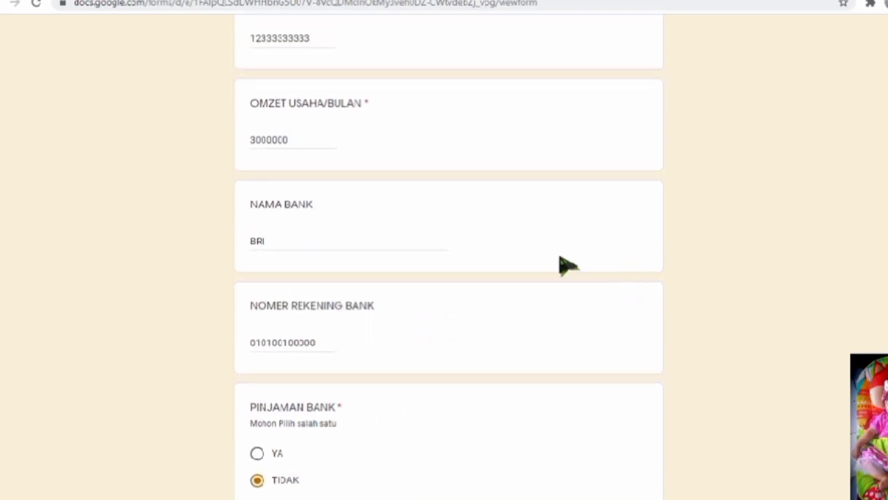
{"action": "scroll", "coordinate": [243, 221], "scroll_direction": "up", "scroll_amount": 3}
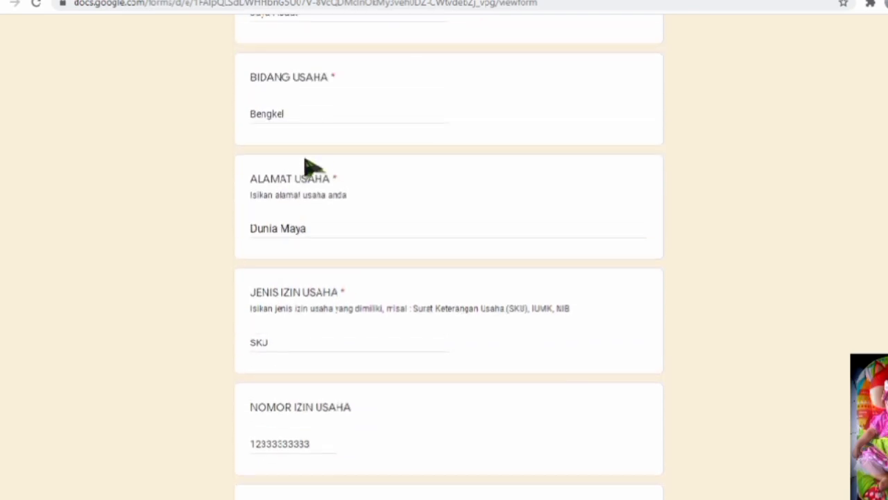
{"action": "scroll", "coordinate": [283, 347], "scroll_direction": "down", "scroll_amount": 7}
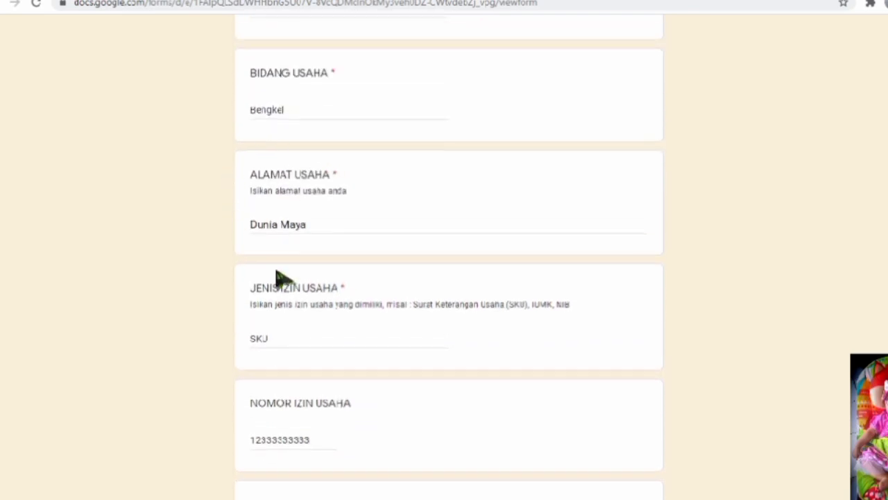
{"action": "scroll", "coordinate": [192, 294], "scroll_direction": "up", "scroll_amount": 9}
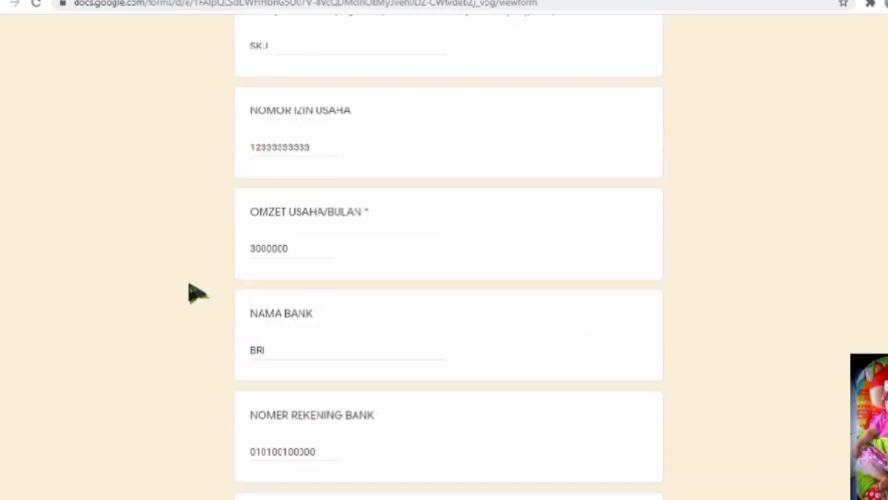
{"action": "scroll", "coordinate": [227, 208], "scroll_direction": "up", "scroll_amount": 2}
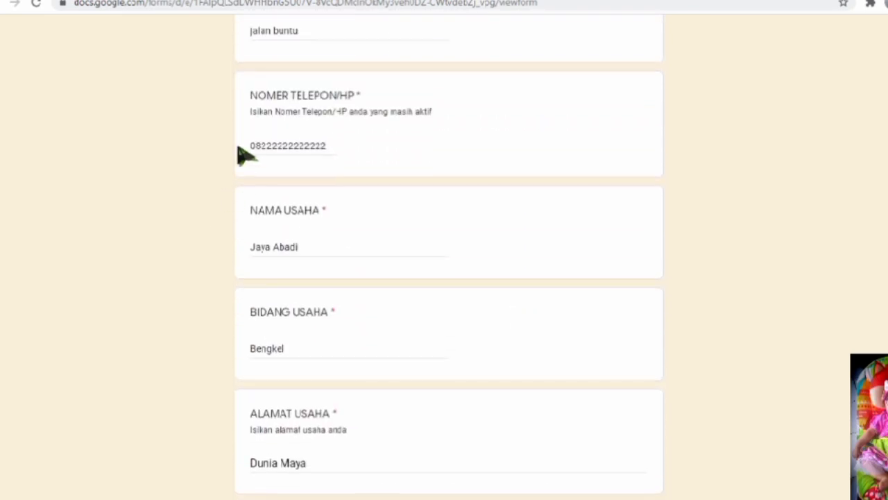
{"action": "scroll", "coordinate": [242, 153], "scroll_direction": "up", "scroll_amount": 1}
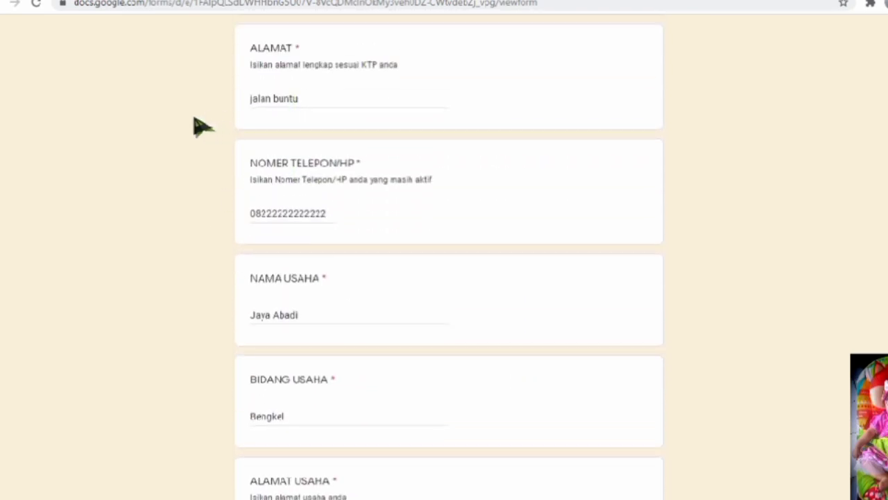
{"action": "scroll", "coordinate": [215, 139], "scroll_direction": "down", "scroll_amount": 2}
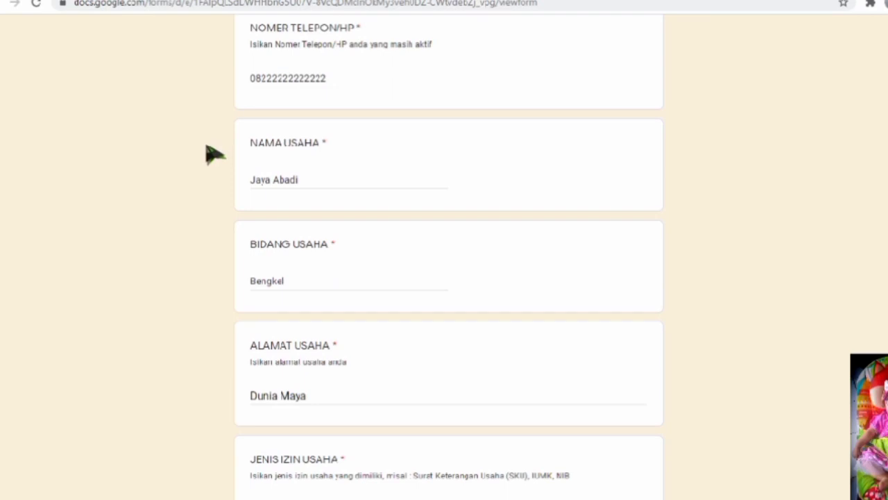
Step: Recheck the filled-in fields down to PINJAMAN BANK, and go back up to the form's title and registration instructions
{"action": "scroll", "coordinate": [214, 151], "scroll_direction": "up", "scroll_amount": 3}
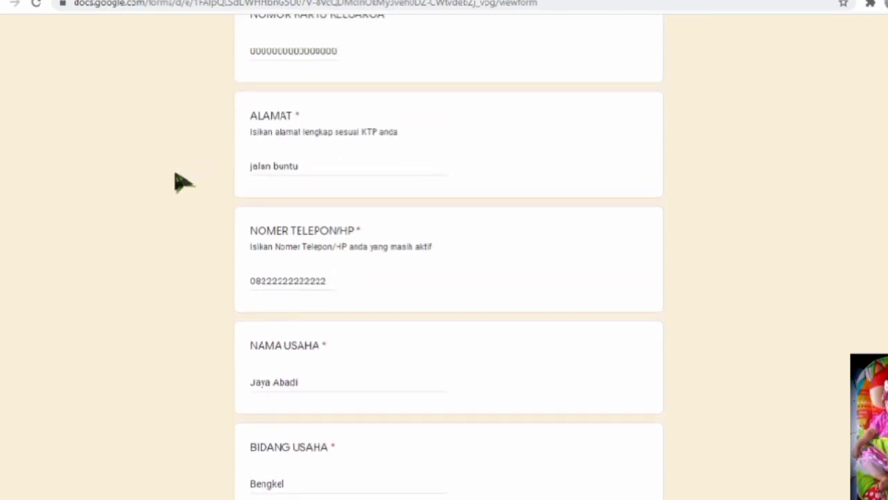
{"action": "scroll", "coordinate": [184, 182], "scroll_direction": "down", "scroll_amount": 12}
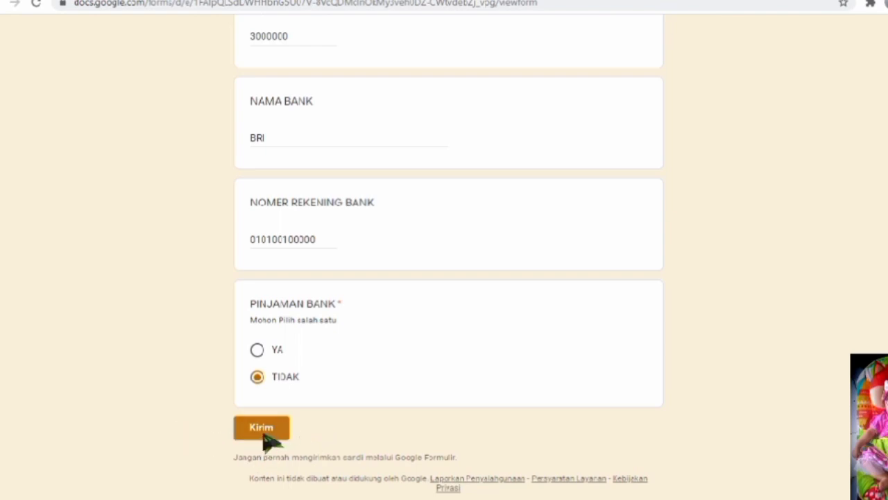
{"action": "scroll", "coordinate": [385, 417], "scroll_direction": "up", "scroll_amount": 4}
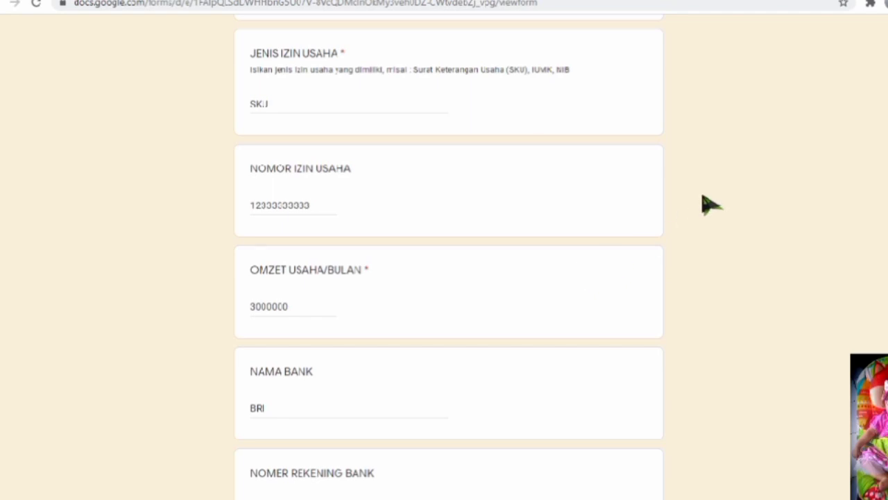
{"action": "scroll", "coordinate": [198, 228], "scroll_direction": "up", "scroll_amount": 6}
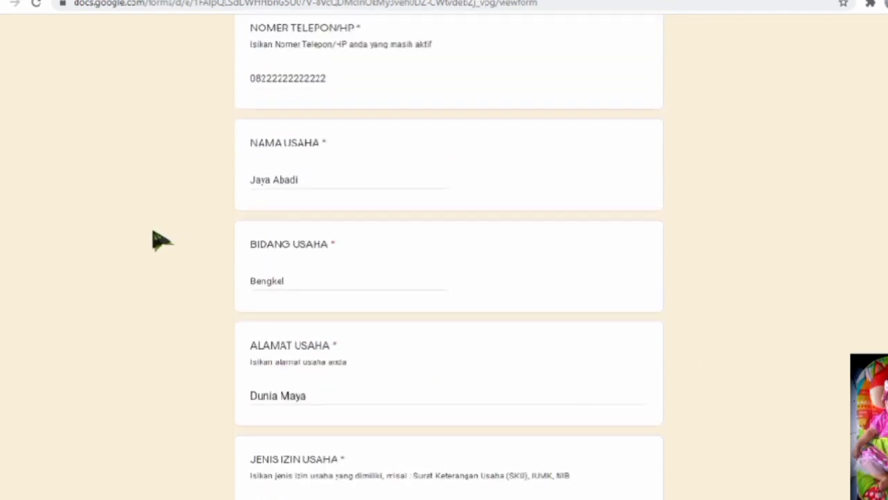
{"action": "scroll", "coordinate": [152, 212], "scroll_direction": "up", "scroll_amount": 1}
{"action": "scroll", "coordinate": [151, 211], "scroll_direction": "up", "scroll_amount": 2}
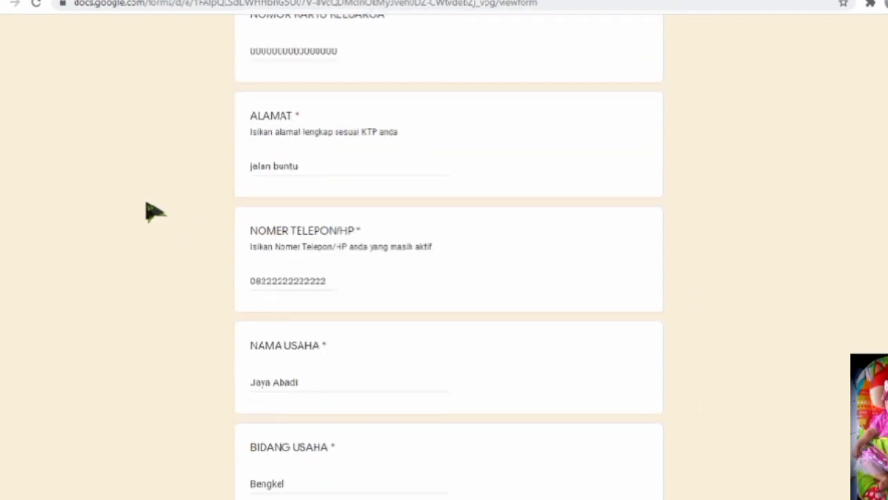
{"action": "scroll", "coordinate": [153, 212], "scroll_direction": "up", "scroll_amount": 7}
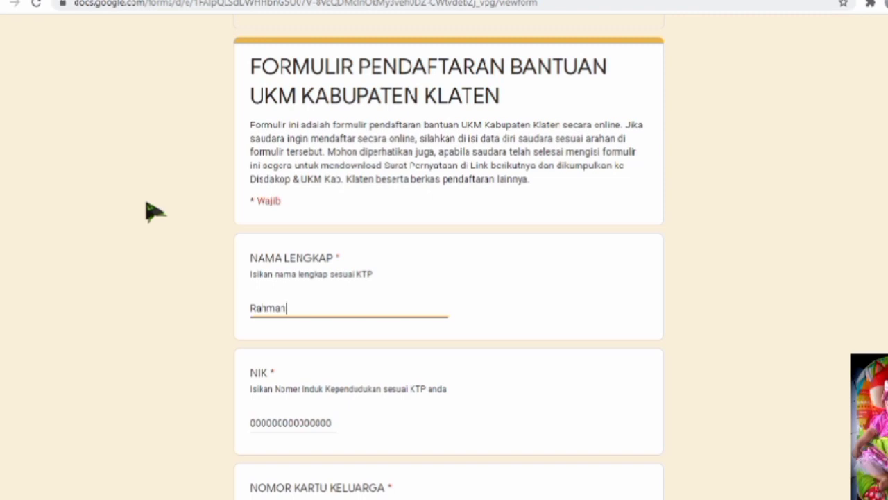
Step: Look over the completed form once more from NAMA LENGKAP through PINJAMAN BANK before submission
{"action": "scroll", "coordinate": [437, 359], "scroll_direction": "down", "scroll_amount": 1}
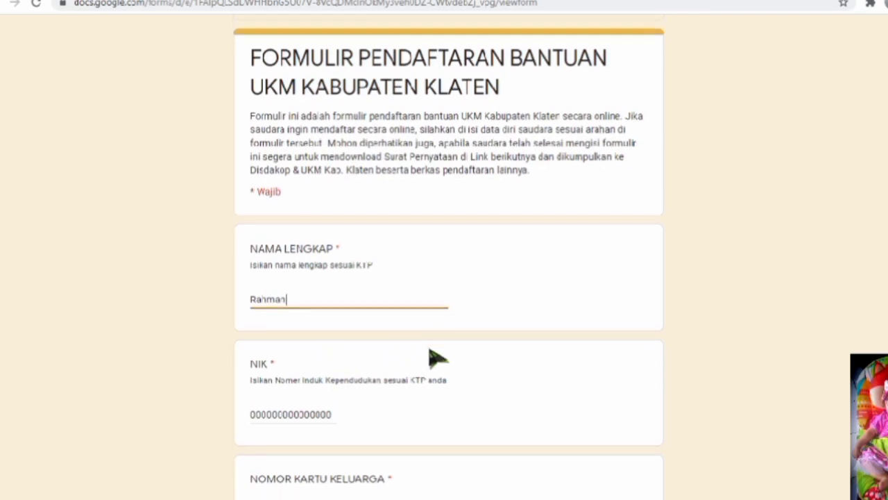
{"action": "scroll", "coordinate": [520, 316], "scroll_direction": "down", "scroll_amount": 16}
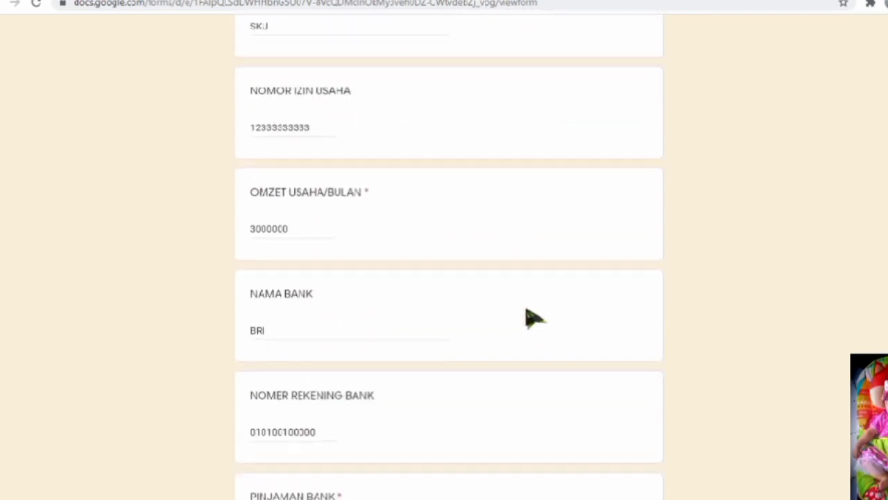
{"action": "scroll", "coordinate": [531, 318], "scroll_direction": "down", "scroll_amount": 3}
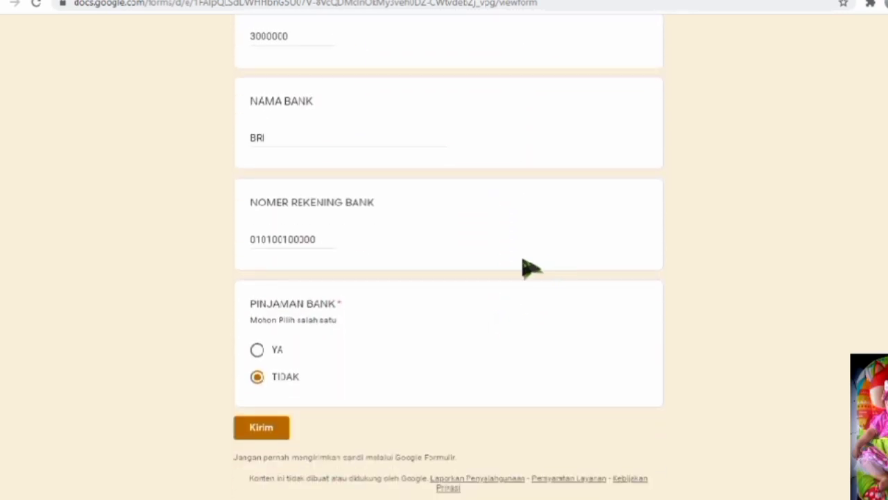
{"action": "scroll", "coordinate": [526, 263], "scroll_direction": "up", "scroll_amount": 3}
{"action": "scroll", "coordinate": [569, 268], "scroll_direction": "down", "scroll_amount": 3}
{"action": "scroll", "coordinate": [170, 326], "scroll_direction": "up", "scroll_amount": 3}
{"action": "scroll", "coordinate": [161, 320], "scroll_direction": "down", "scroll_amount": 3}
{"action": "scroll", "coordinate": [162, 269], "scroll_direction": "up", "scroll_amount": 4}
{"action": "scroll", "coordinate": [163, 268], "scroll_direction": "down", "scroll_amount": 4}
{"action": "scroll", "coordinate": [165, 268], "scroll_direction": "up", "scroll_amount": 2}
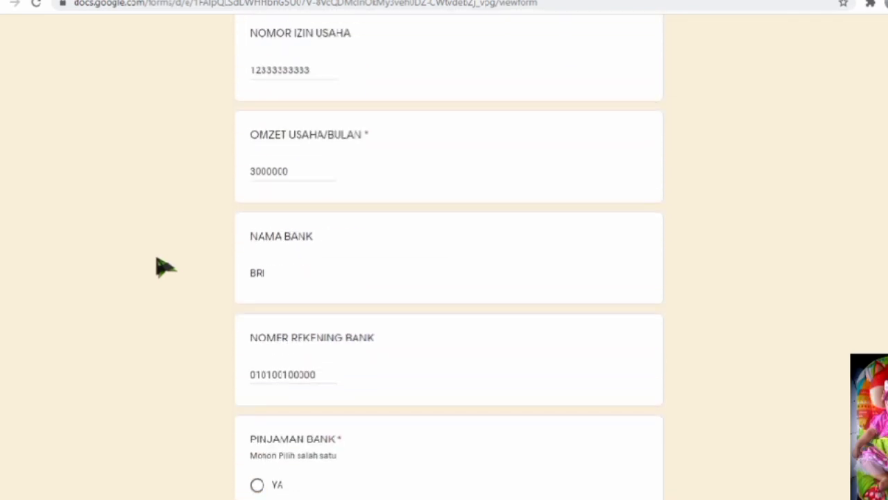
{"action": "scroll", "coordinate": [158, 259], "scroll_direction": "up", "scroll_amount": 1}
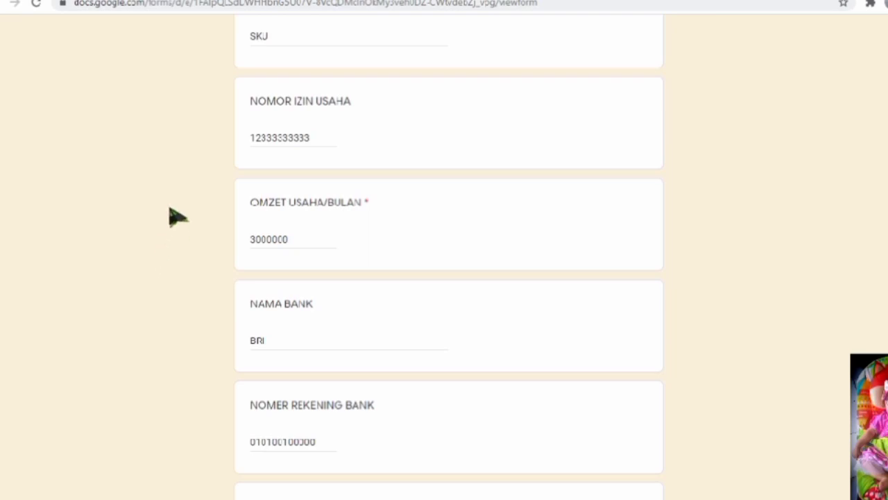